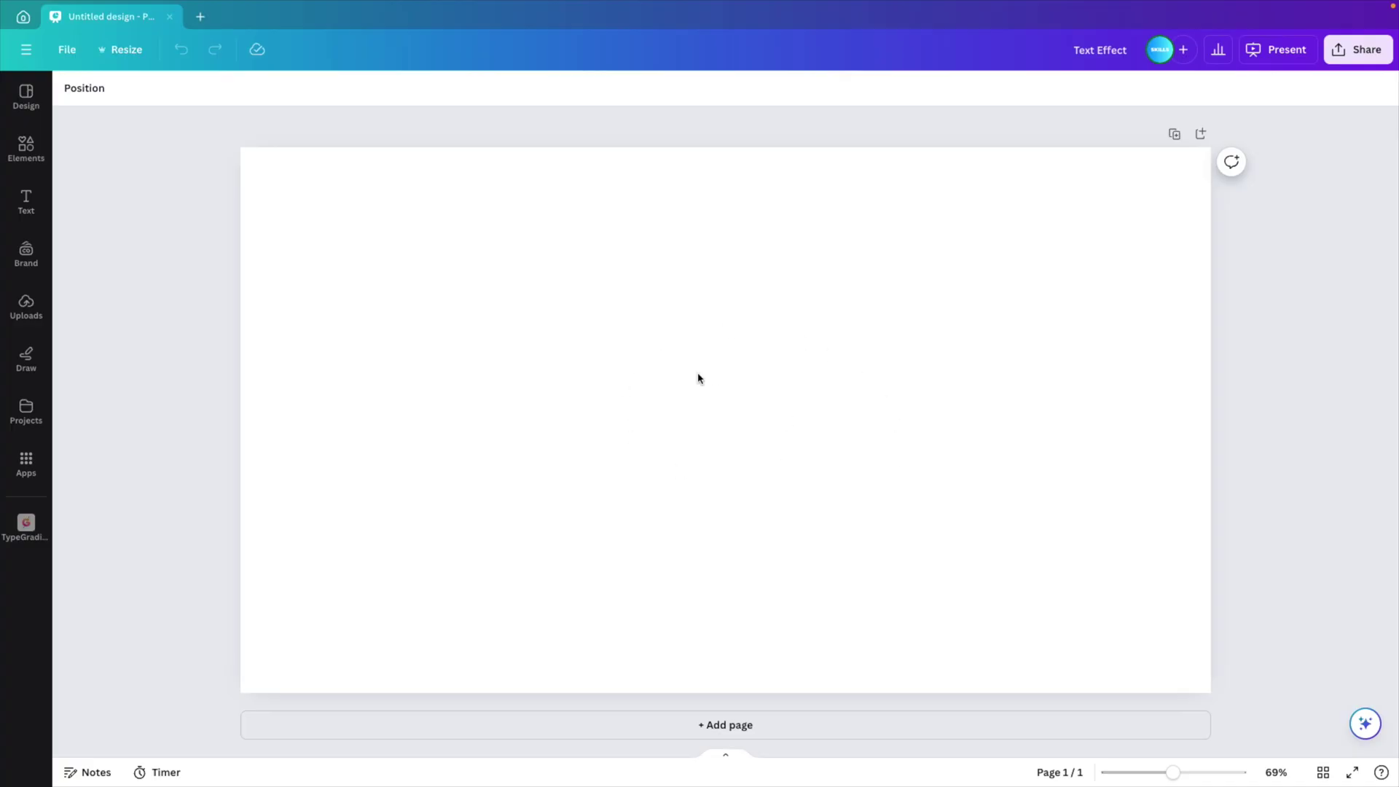
- Search Elements photos for 'egypt' and make the sunset pyramid photo fill the whole page
left_click(26, 149)
left_click(165, 97)
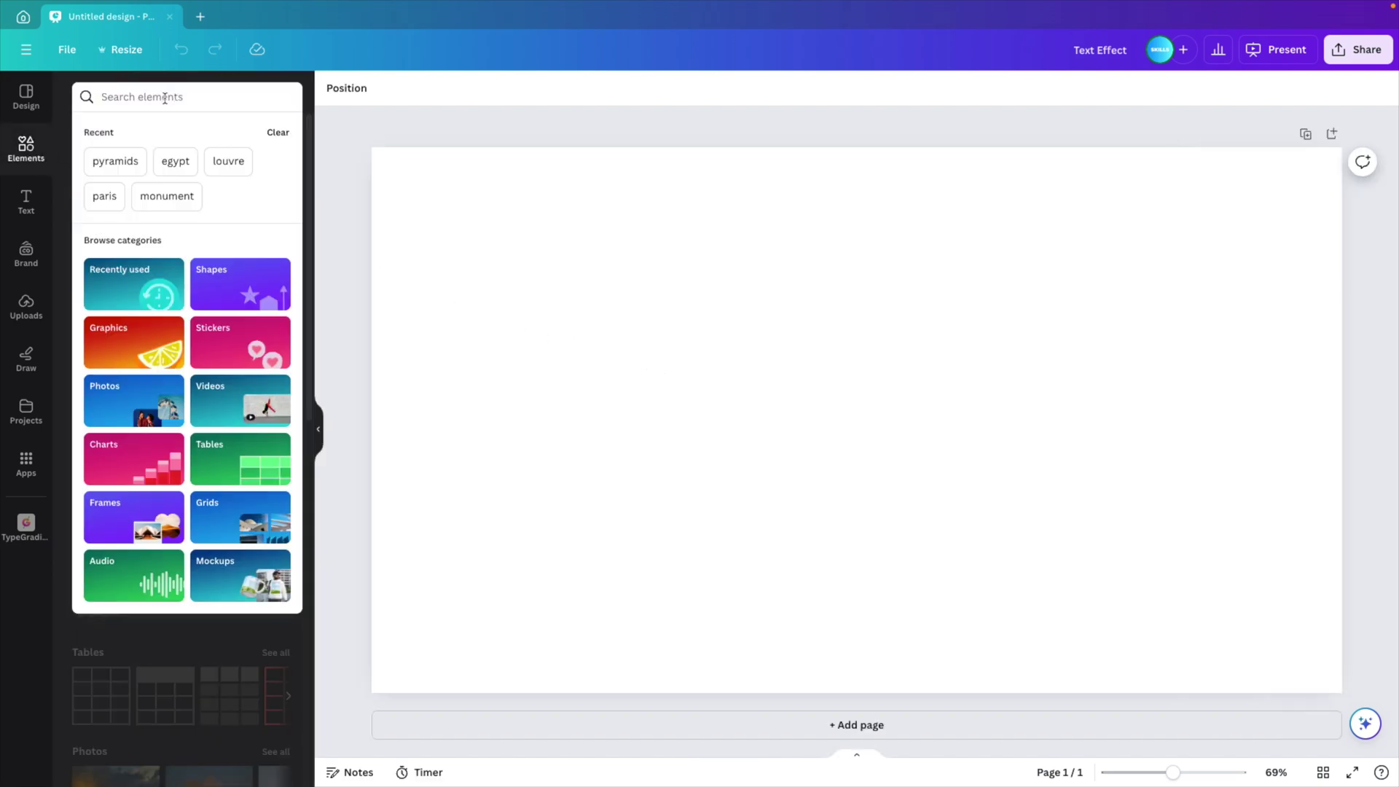
type("egypt")
key("Return")
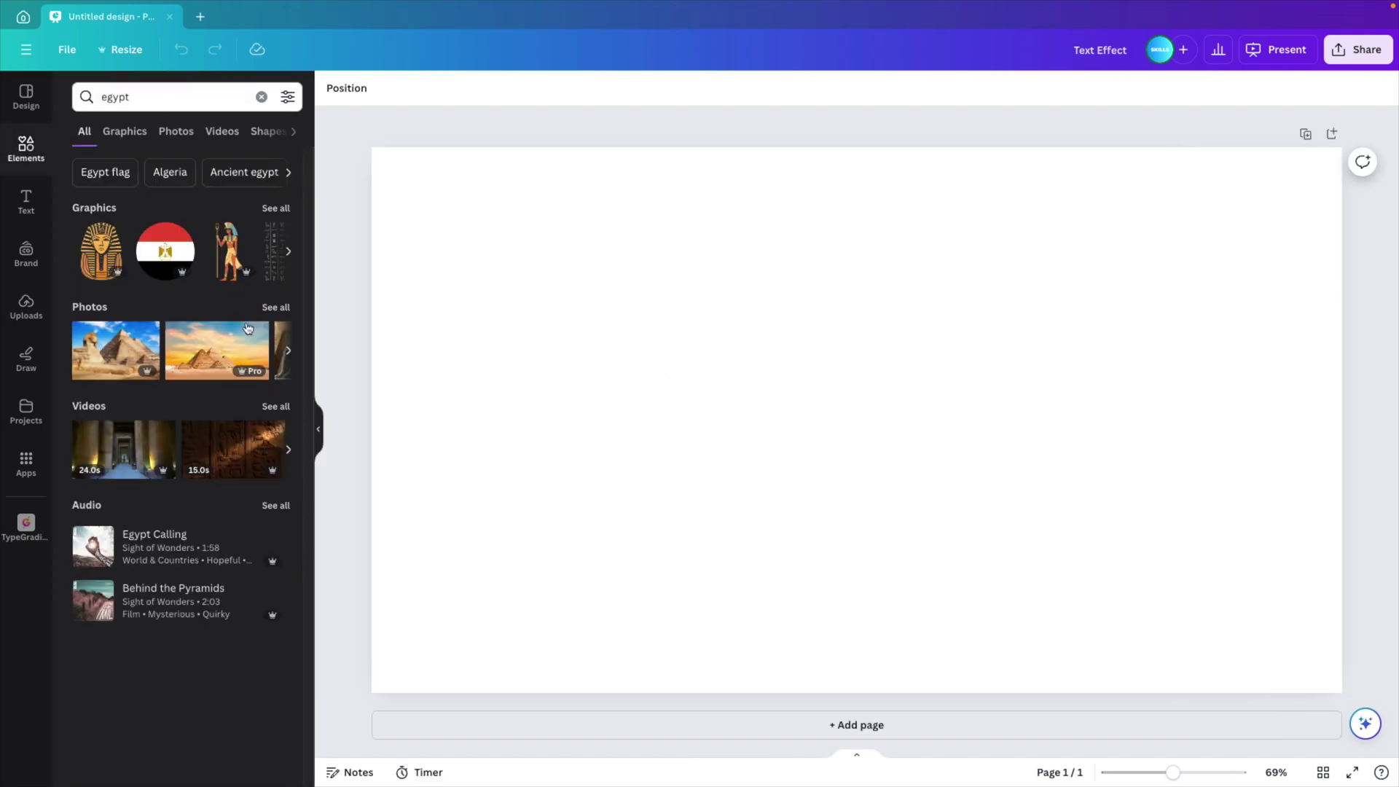
left_click(274, 306)
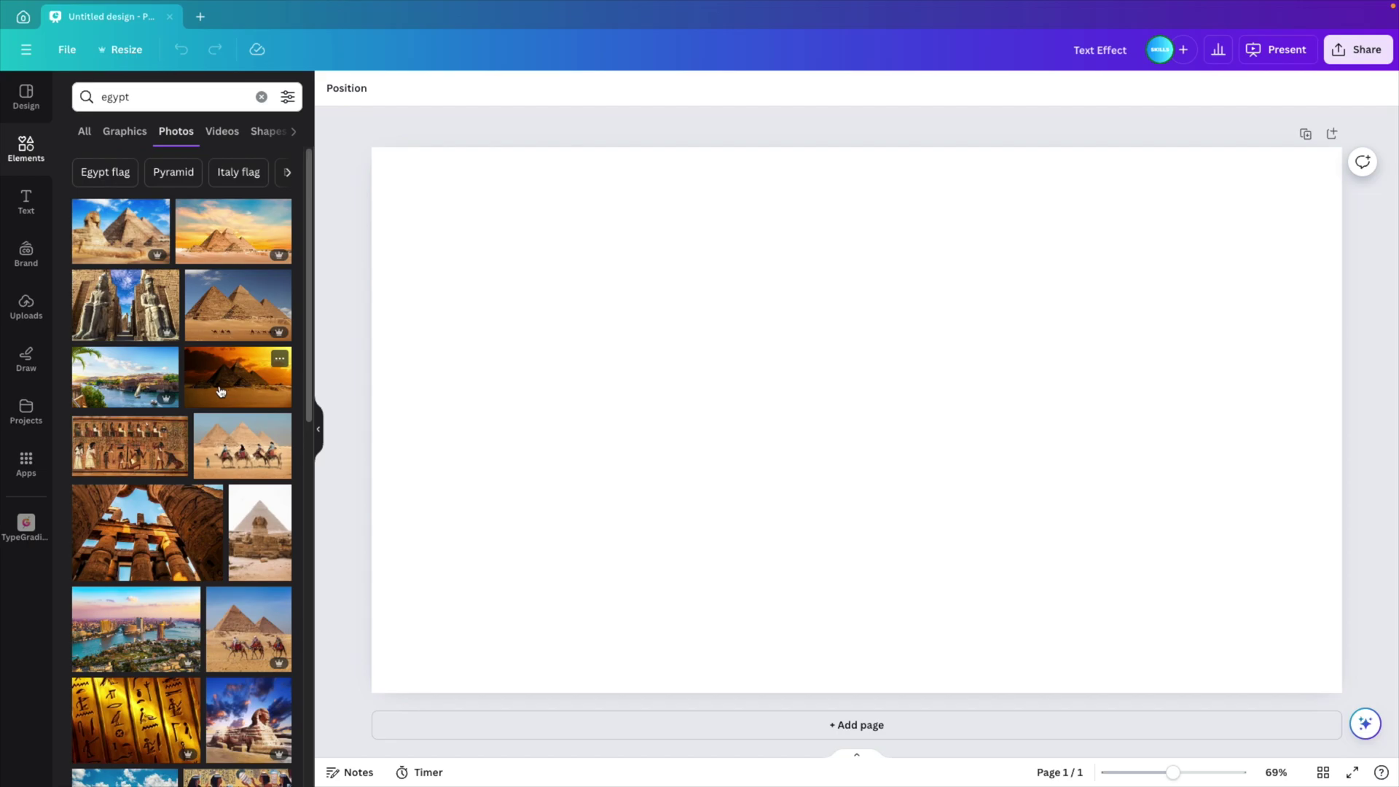
left_click_drag(220, 392, 510, 321)
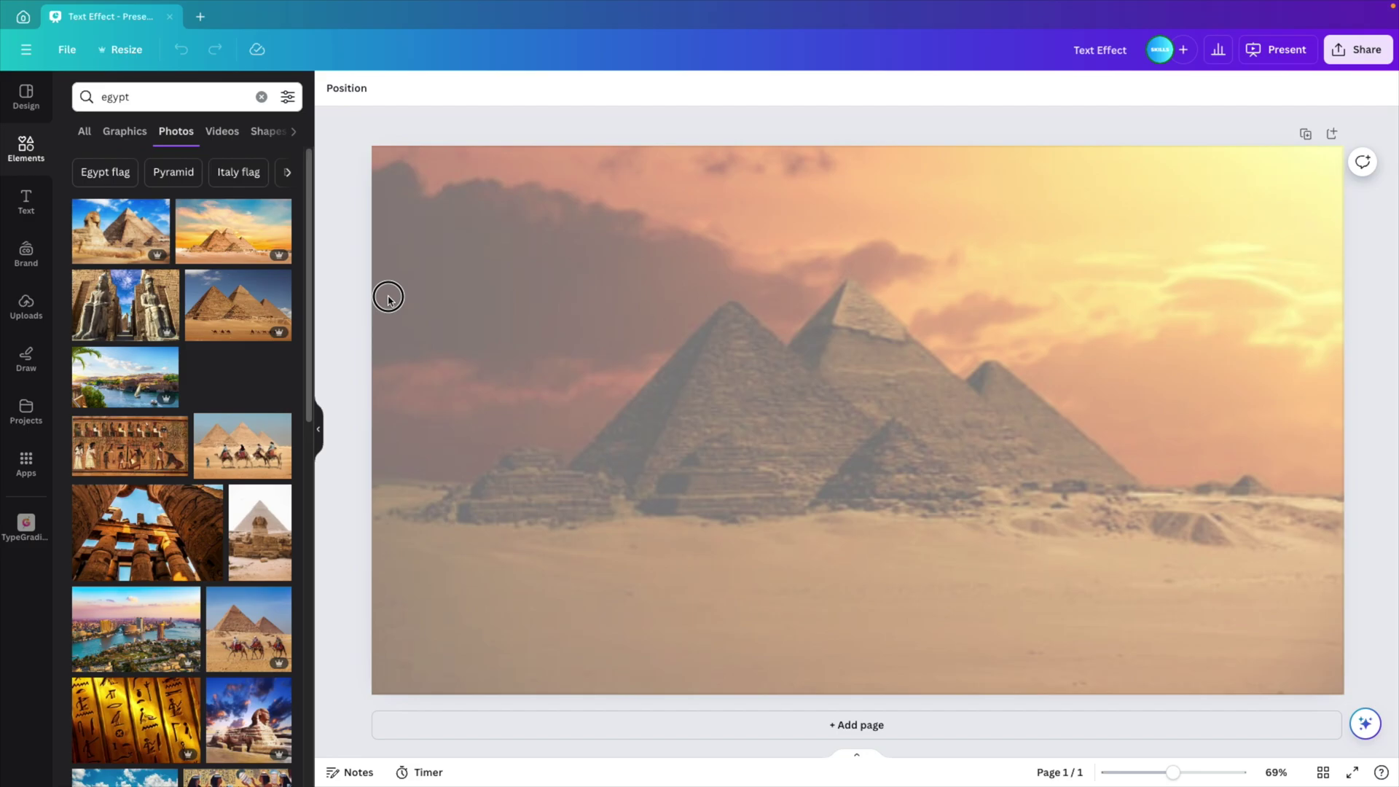
left_click_drag(389, 299, 388, 299)
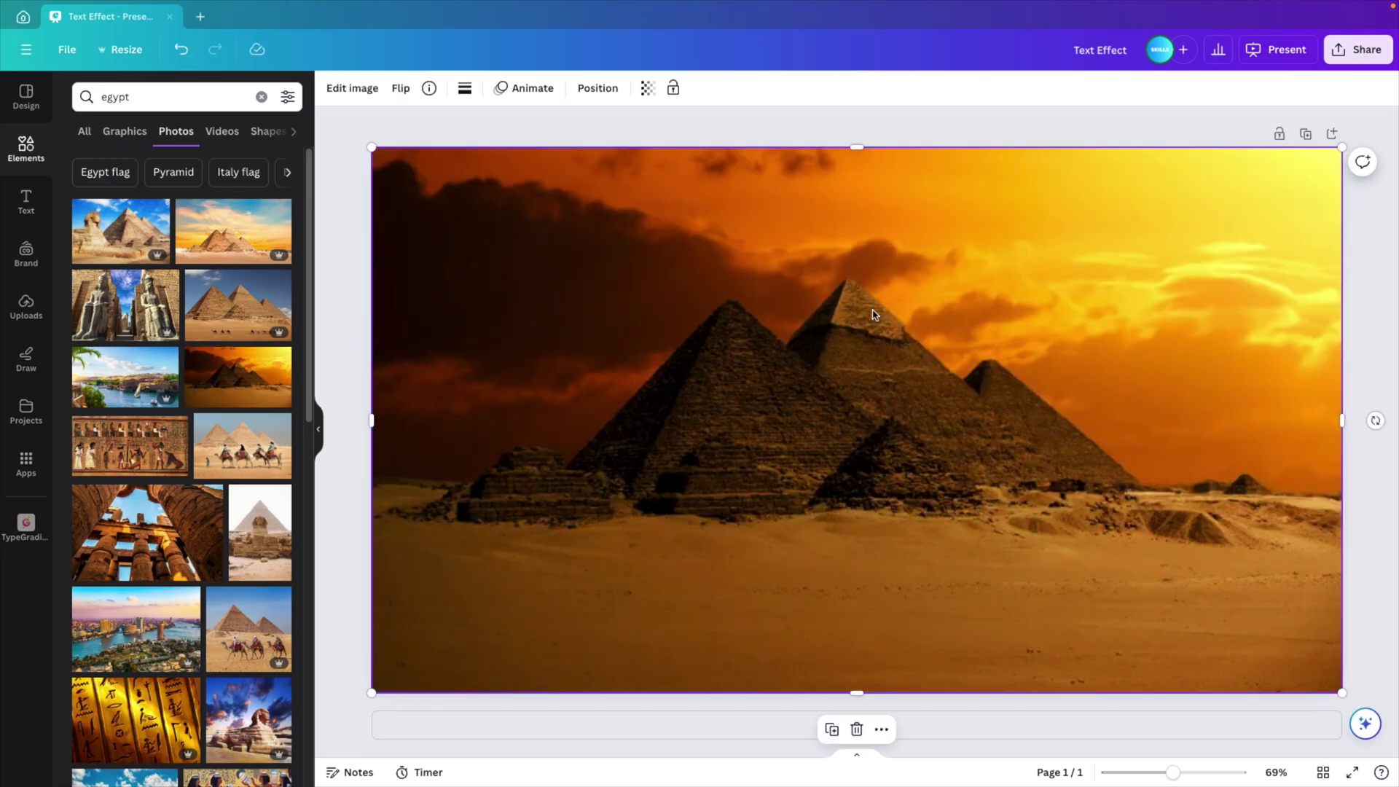
left_click(320, 433)
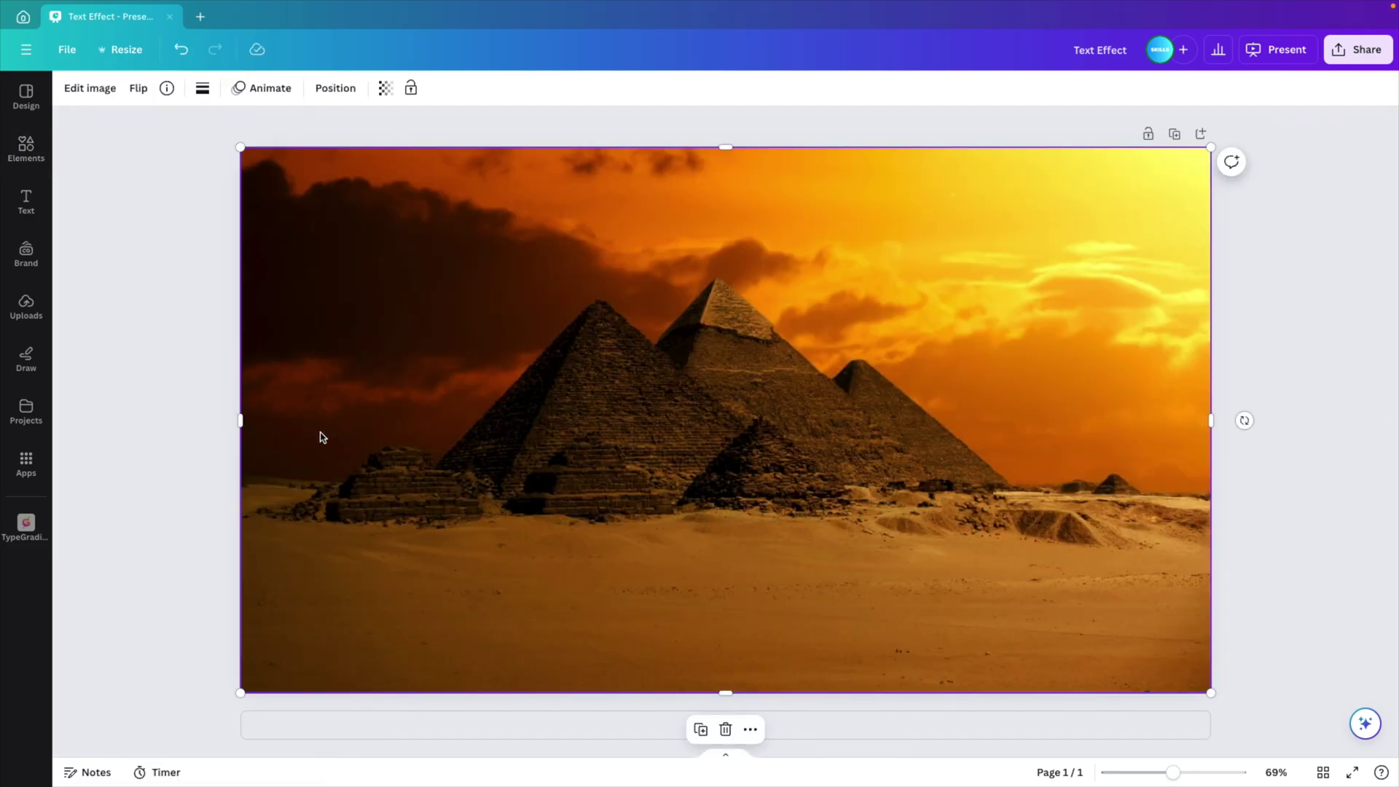
- Duplicate the pyramid page, then strip the sky from page 1's photo with BG Remover
left_click(1174, 134)
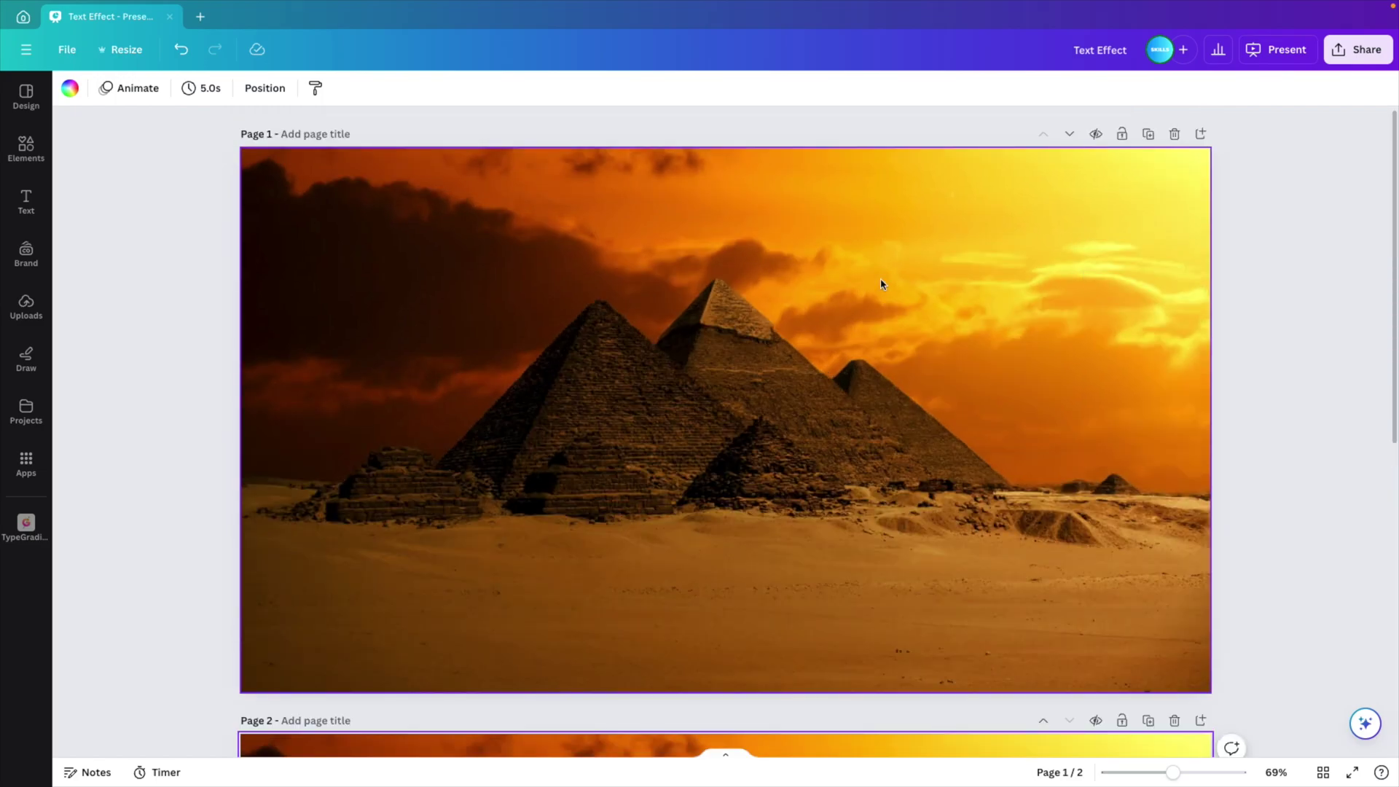
left_click(654, 279)
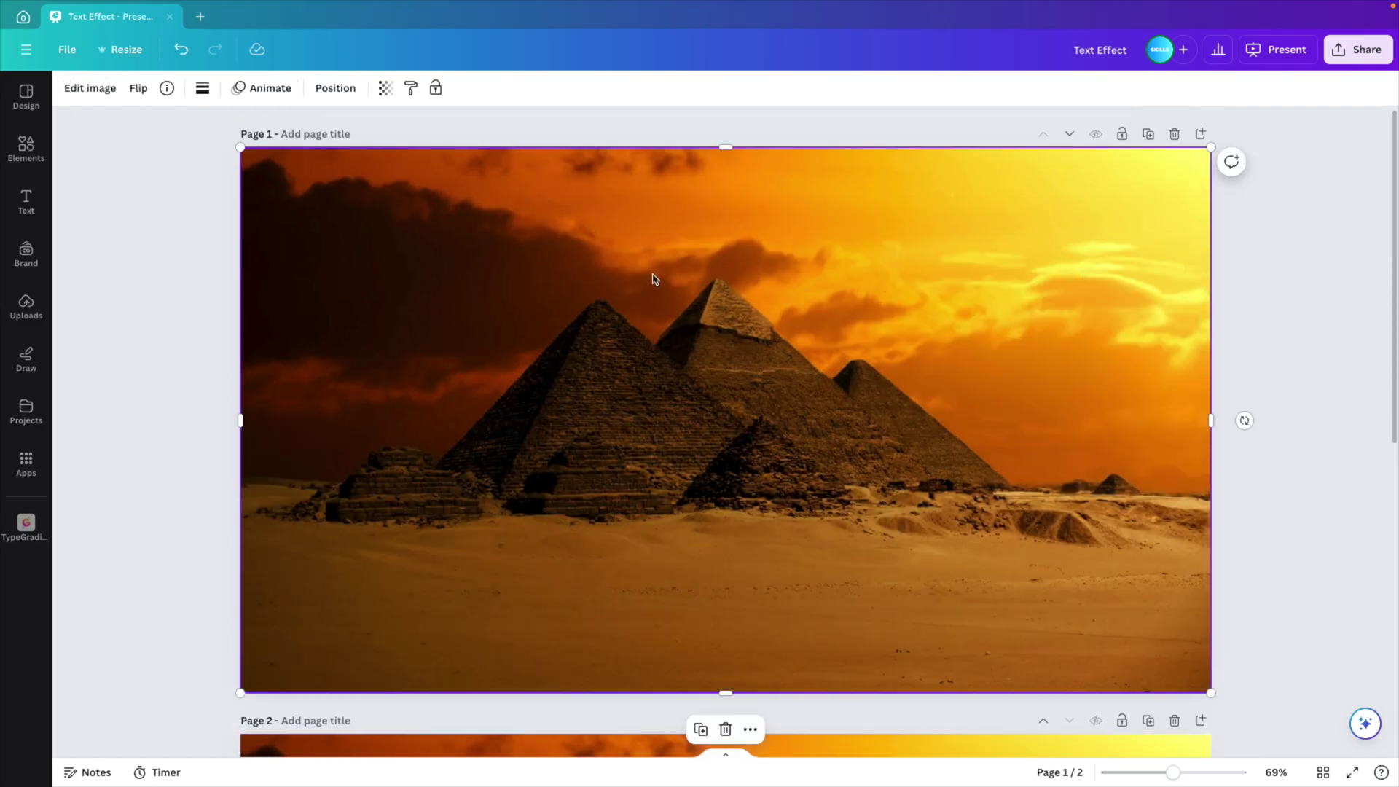
left_click(93, 90)
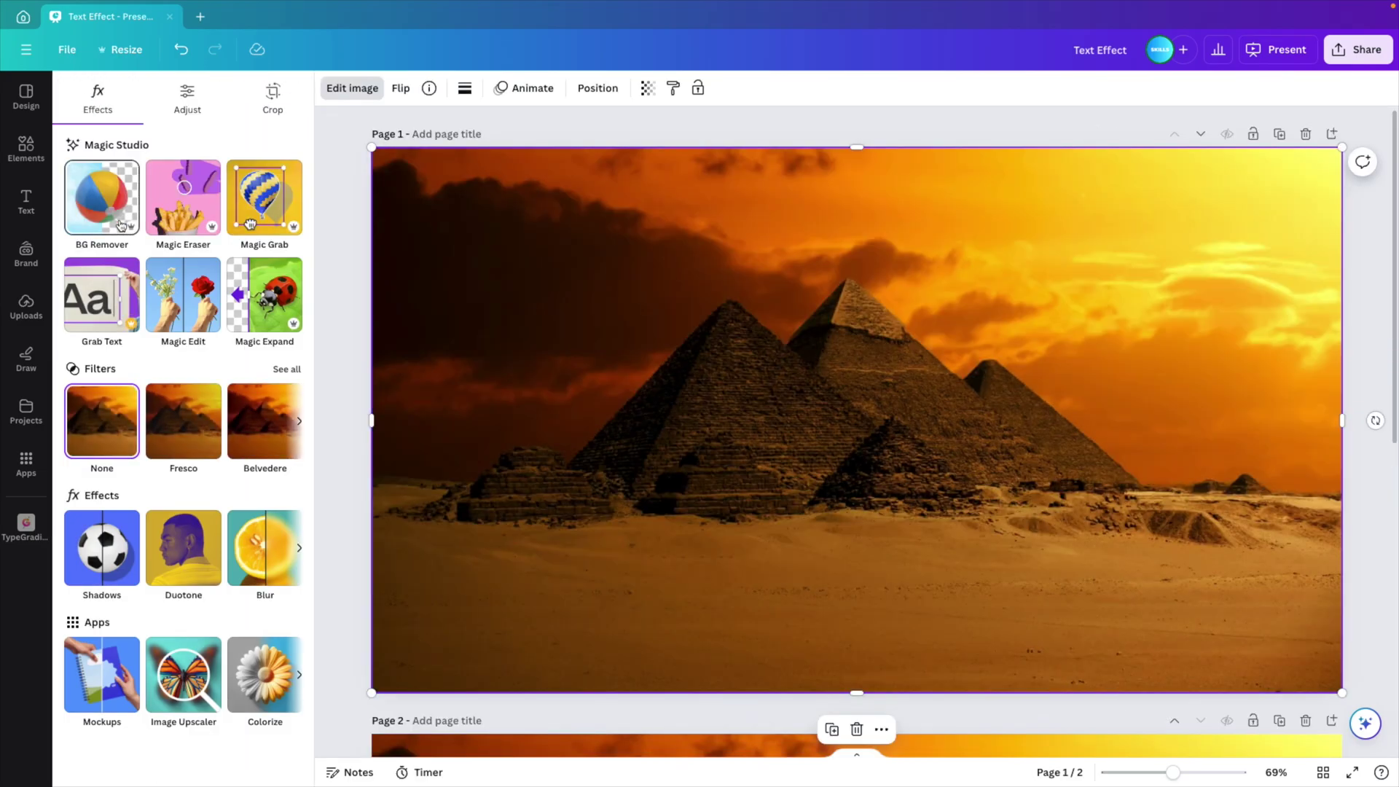
left_click(120, 223)
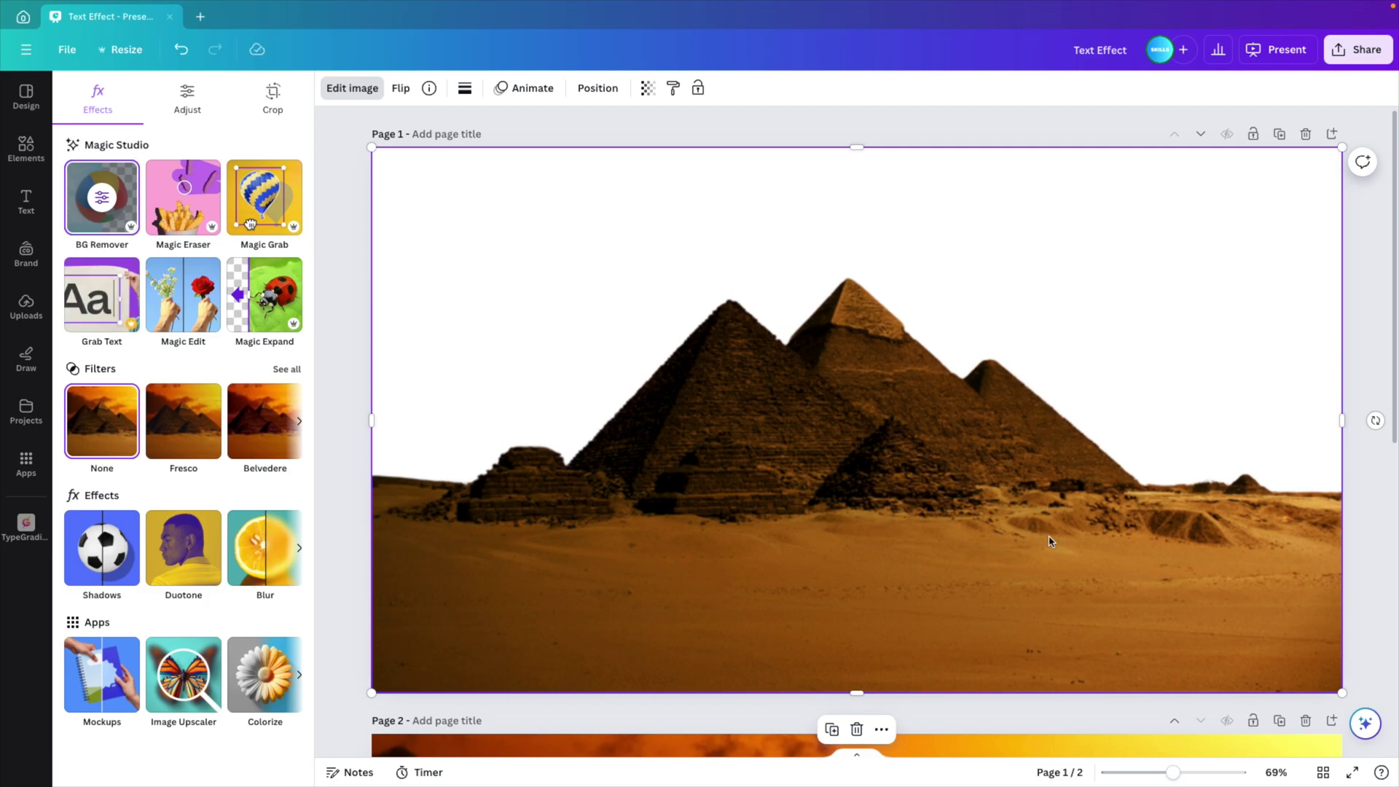
- Add an 'EGYPT' title on page 2 and enlarge it to span the pyramids
scroll(999, 372, "down", 6)
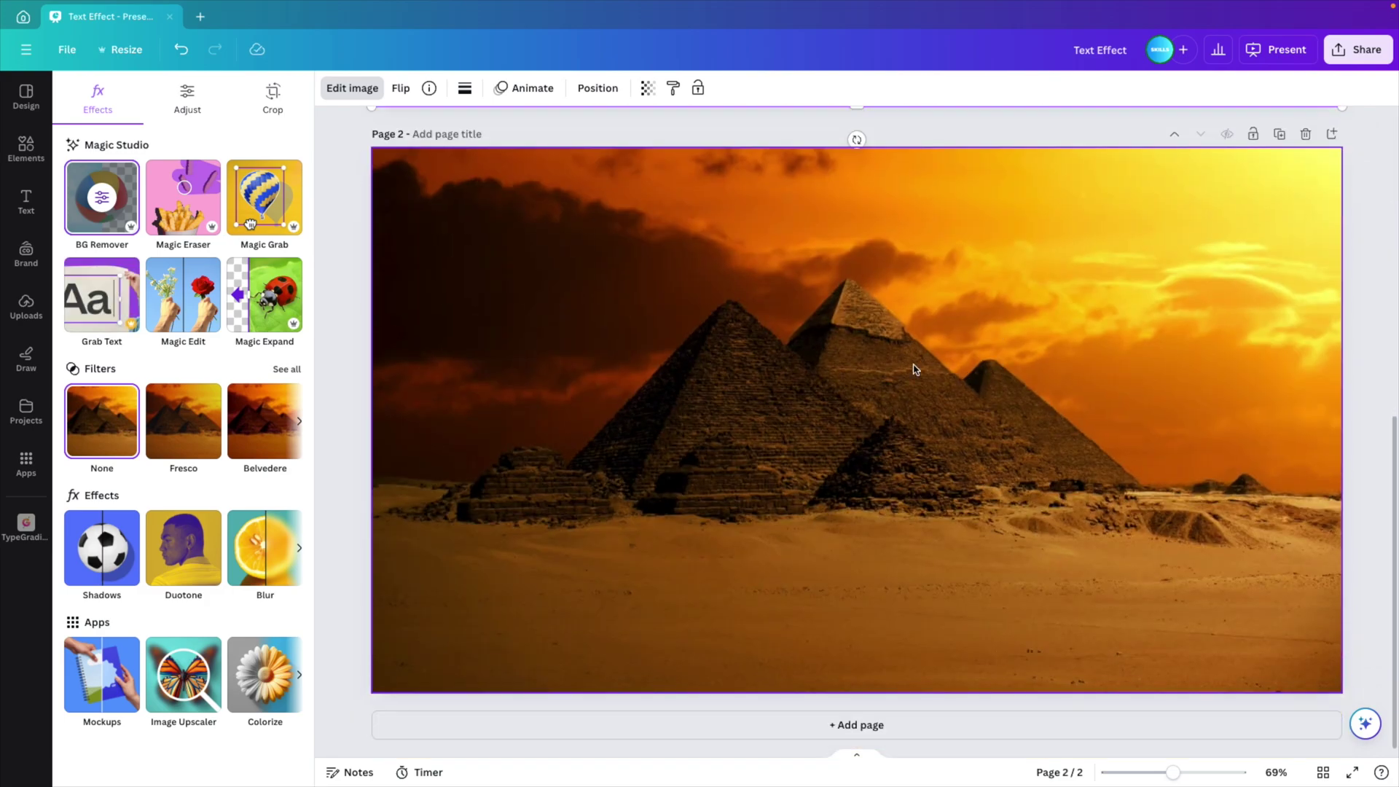
left_click(26, 201)
left_click(142, 210)
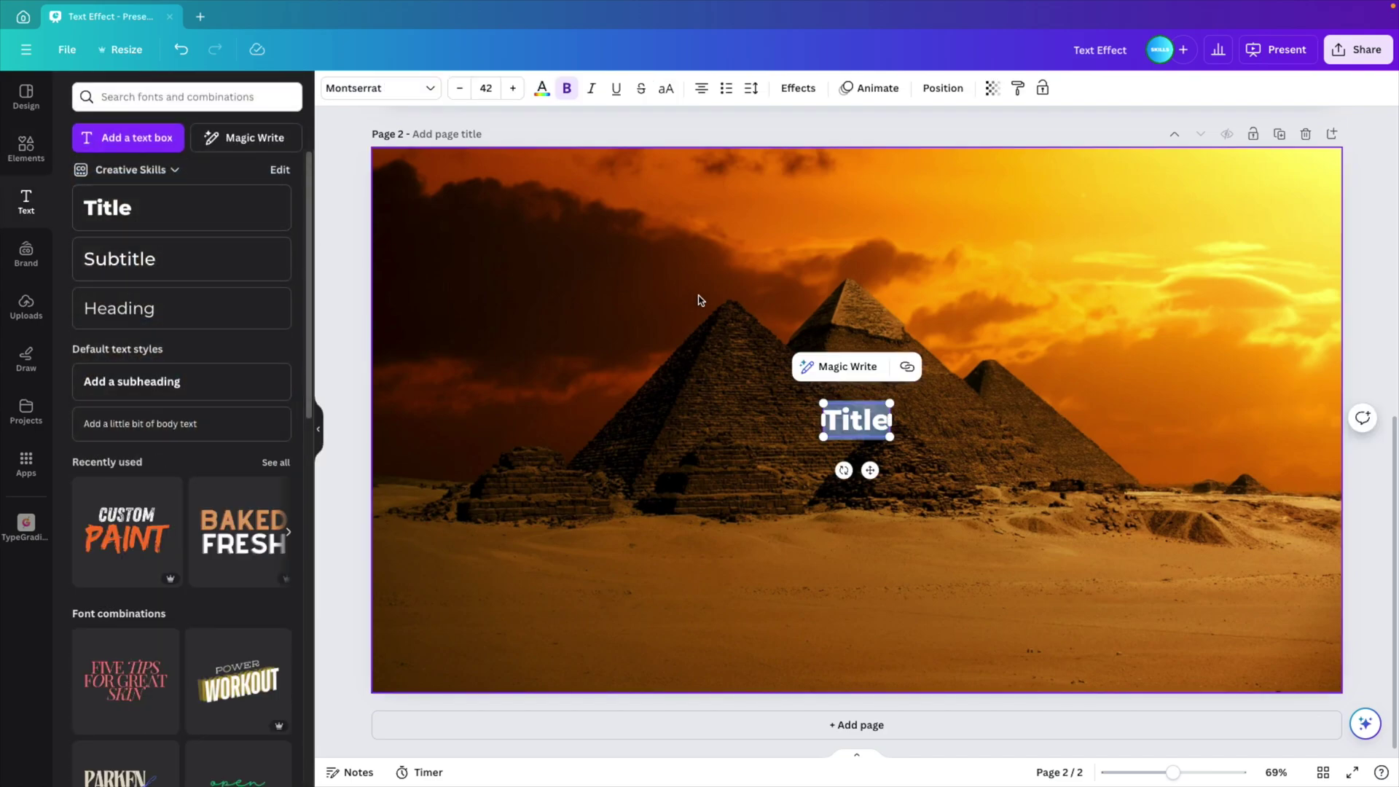
type("EGYPT")
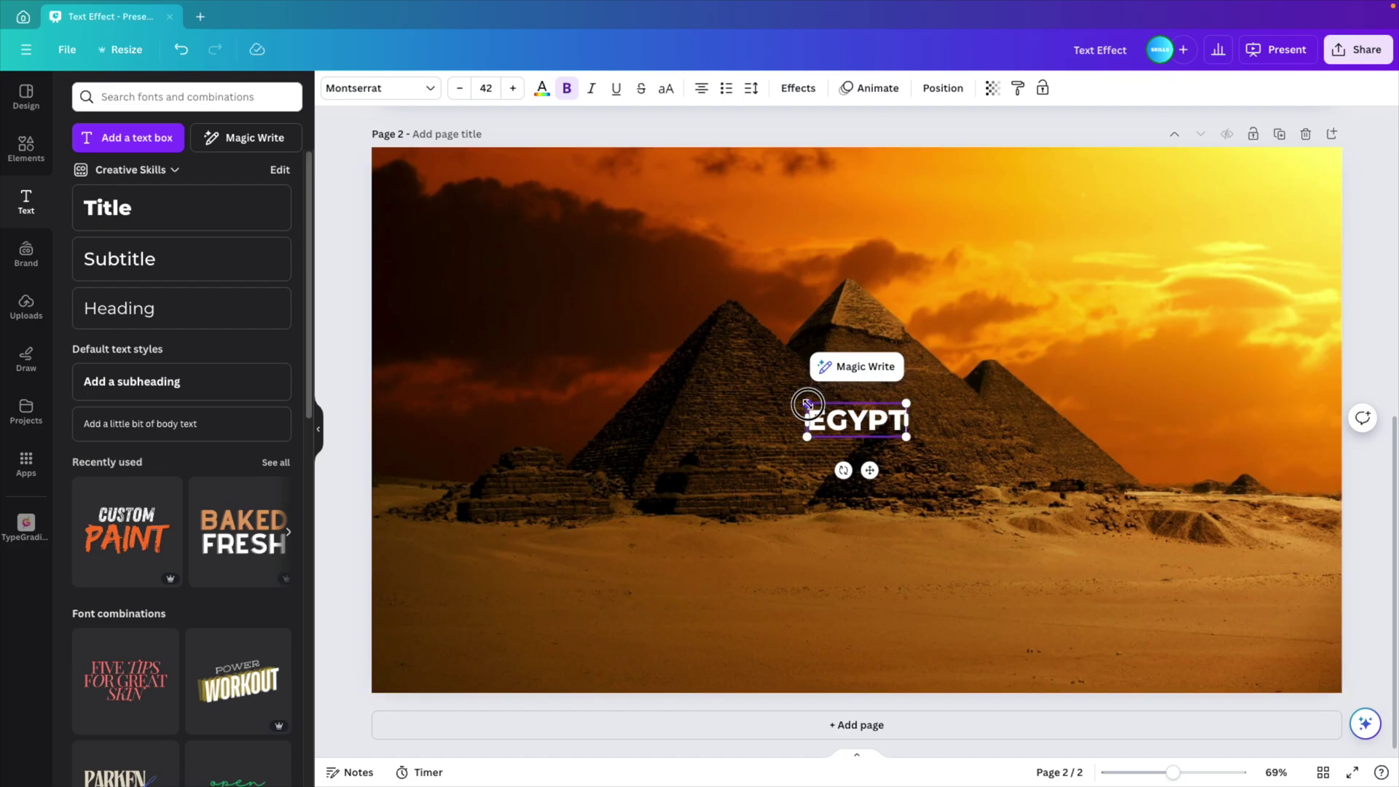
left_click_drag(808, 404, 478, 255)
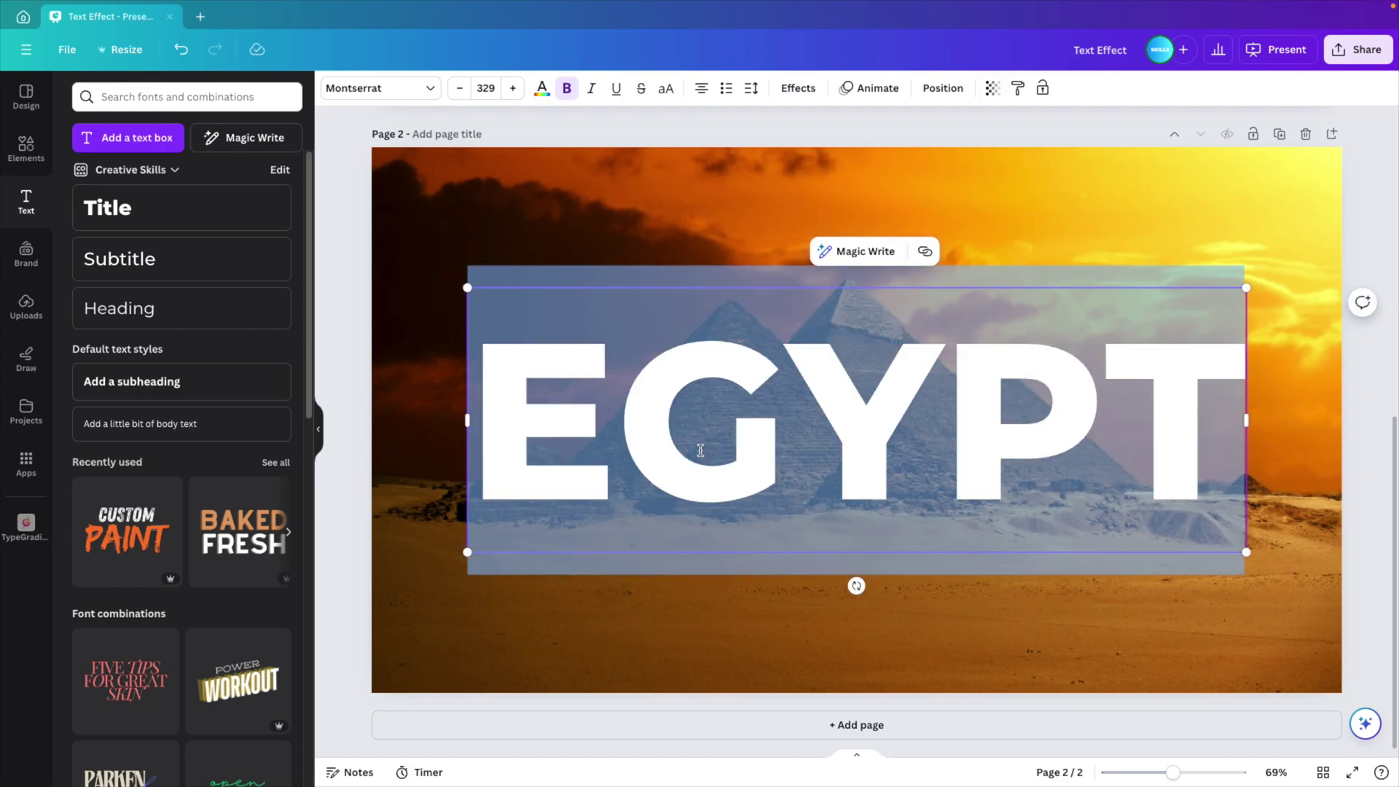
- Set the EGYPT text to Montserrat Black and move it higher over the pyramids
key("ctrl+a")
left_click(422, 89)
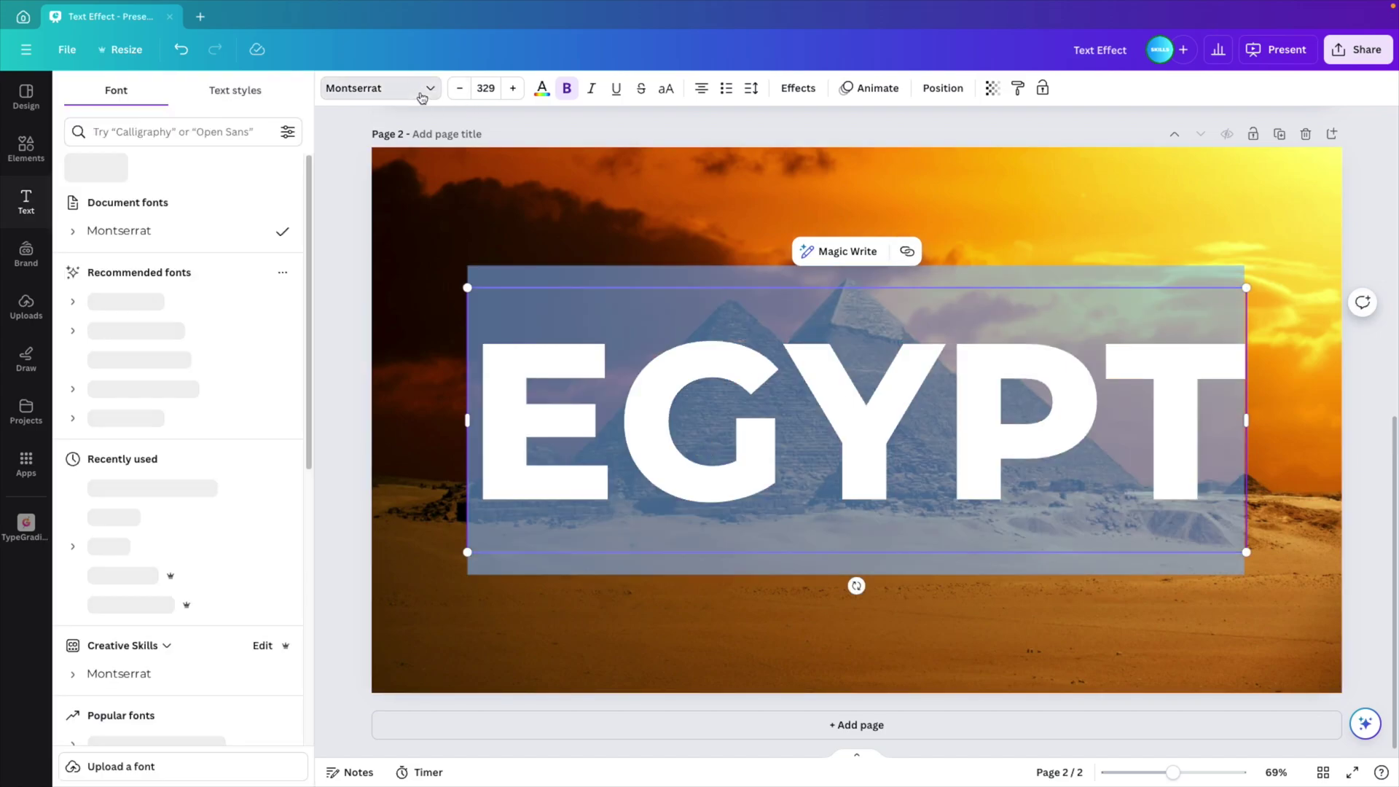
left_click(72, 236)
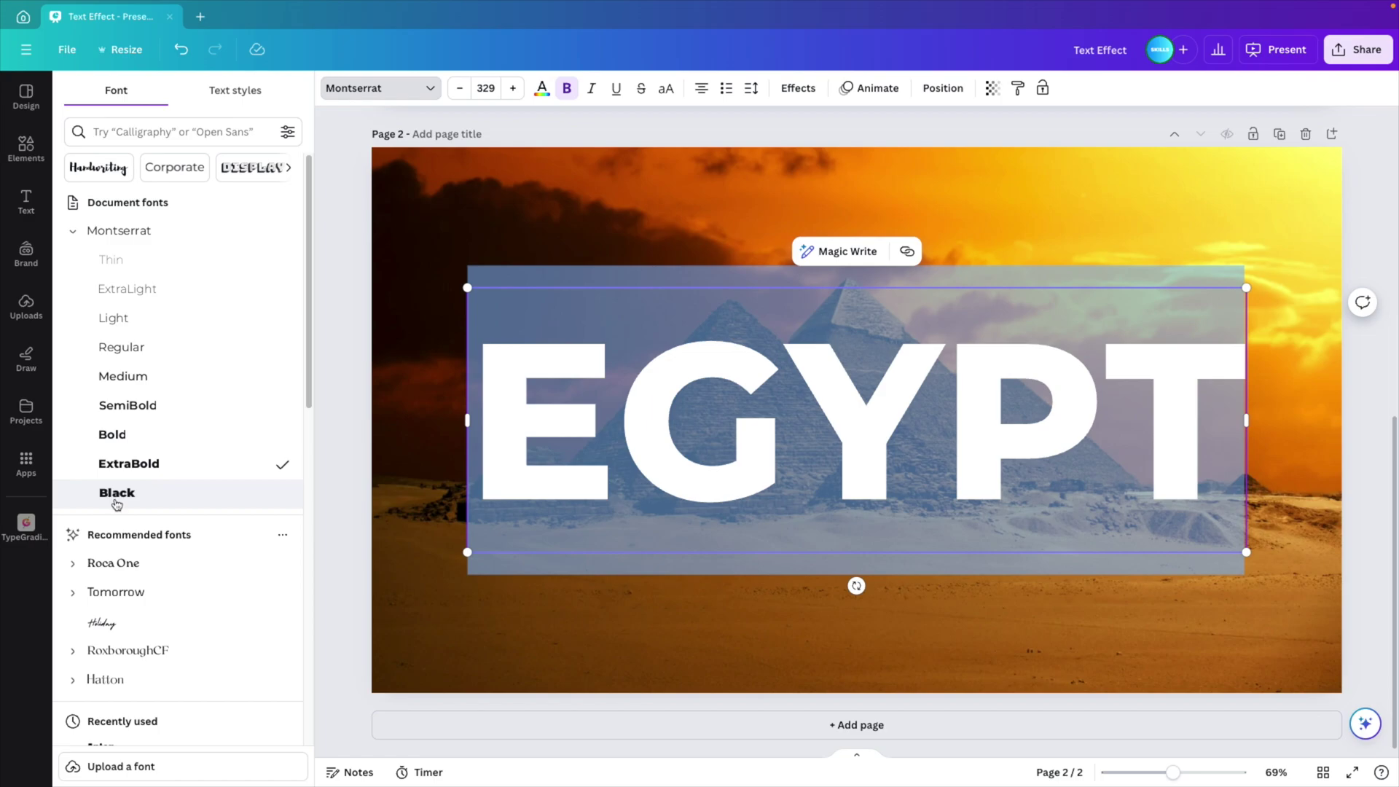
left_click(116, 493)
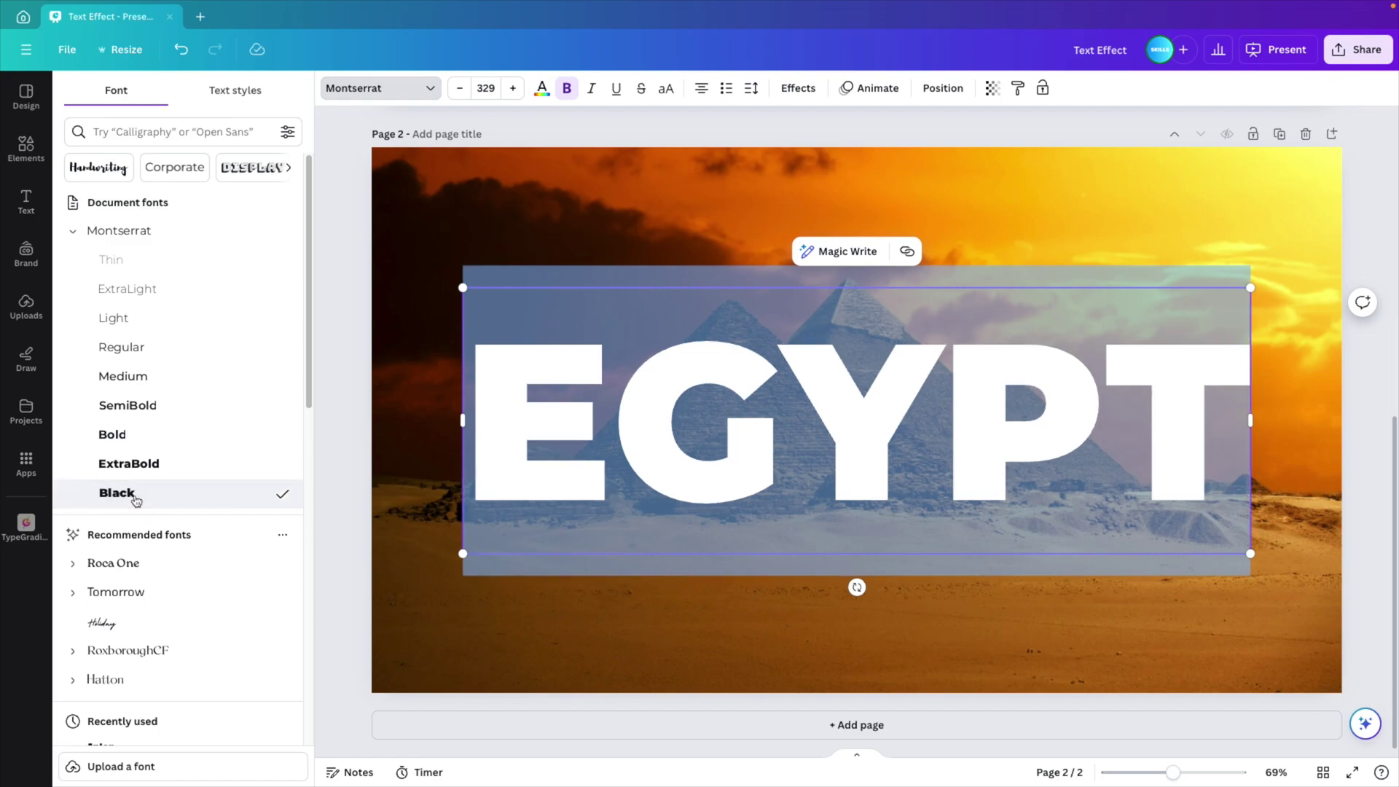
left_click(334, 259)
left_click_drag(753, 460, 754, 430)
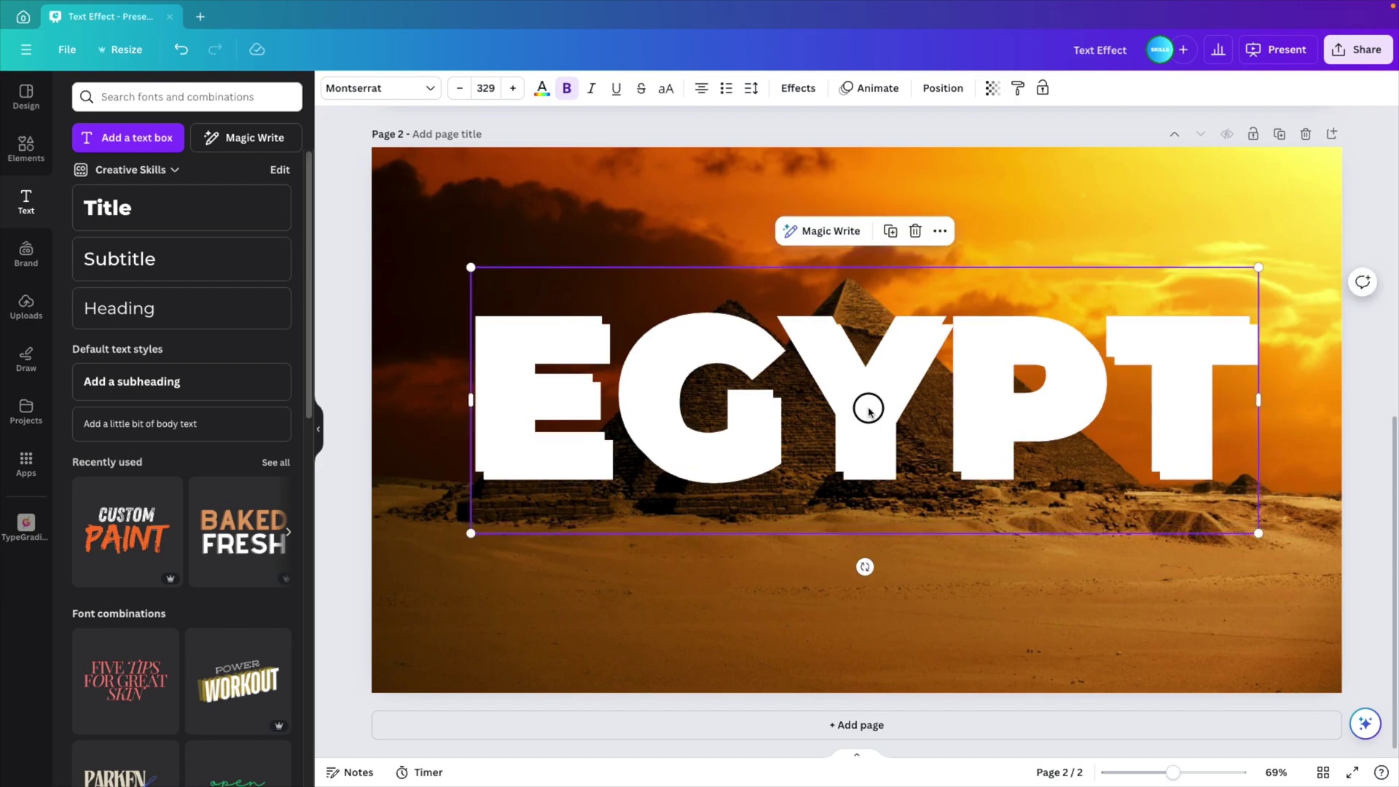
- Stack a Hollow-effect copy of EGYPT onto the solid text, then select page 1's pyramid cutout
left_click_drag(868, 405, 900, 586)
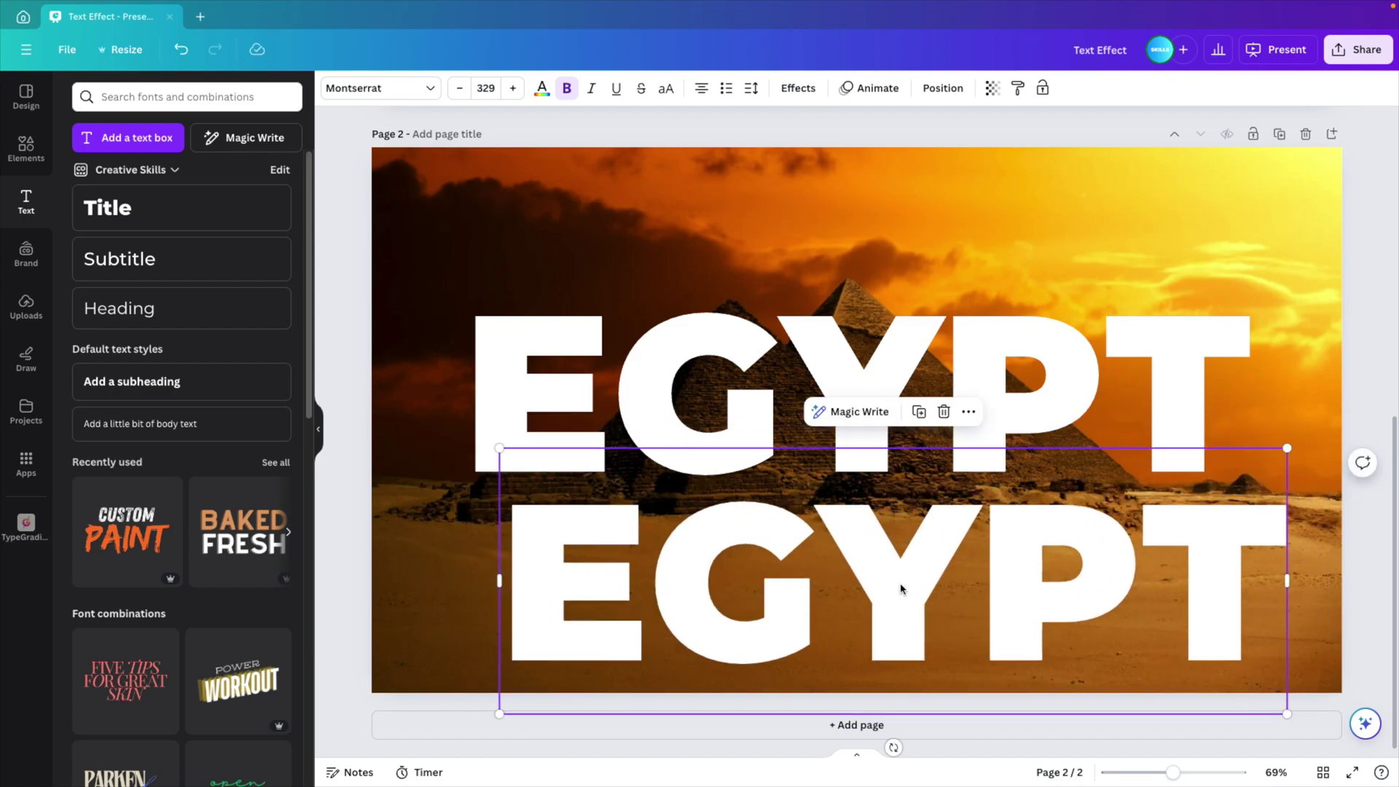
left_click(796, 95)
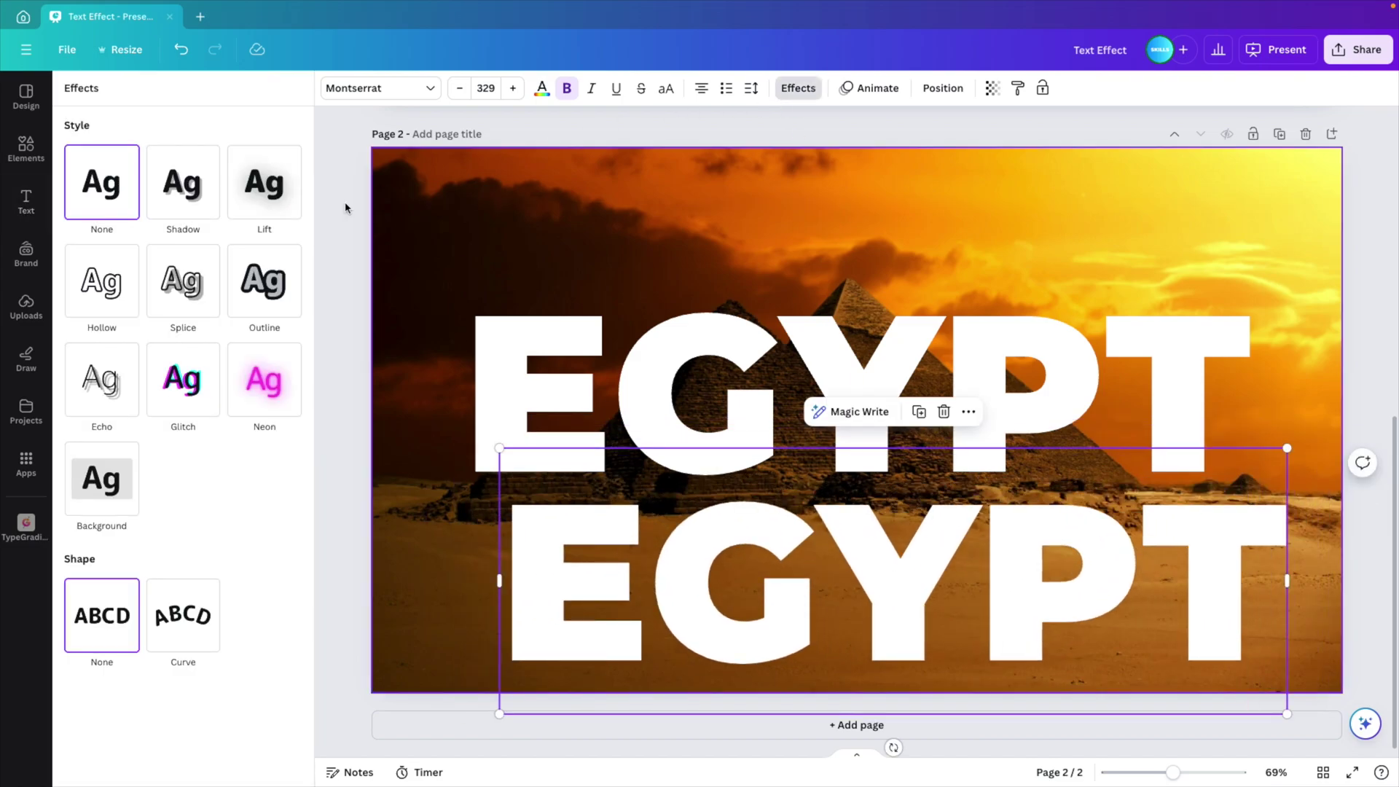
left_click(100, 296)
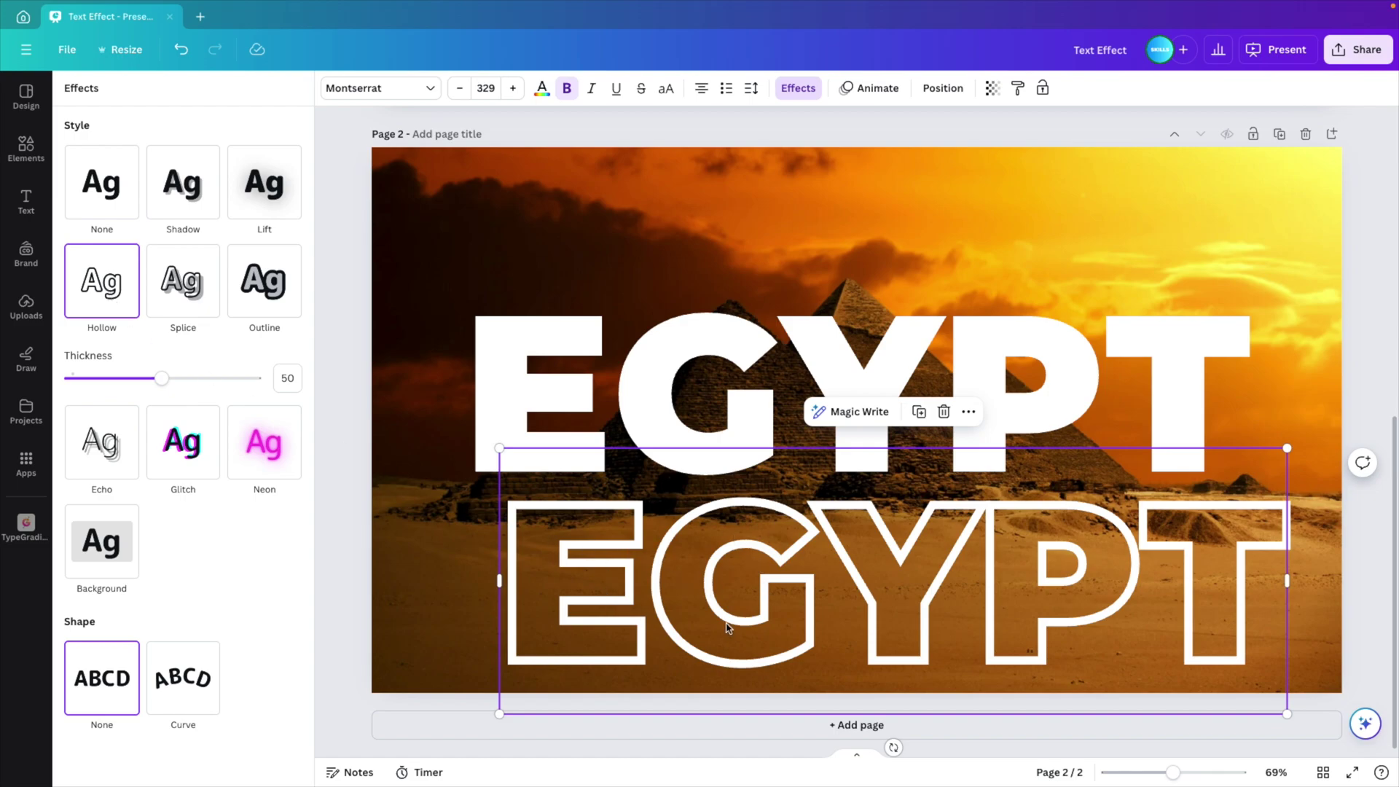
left_click_drag(743, 615, 707, 431)
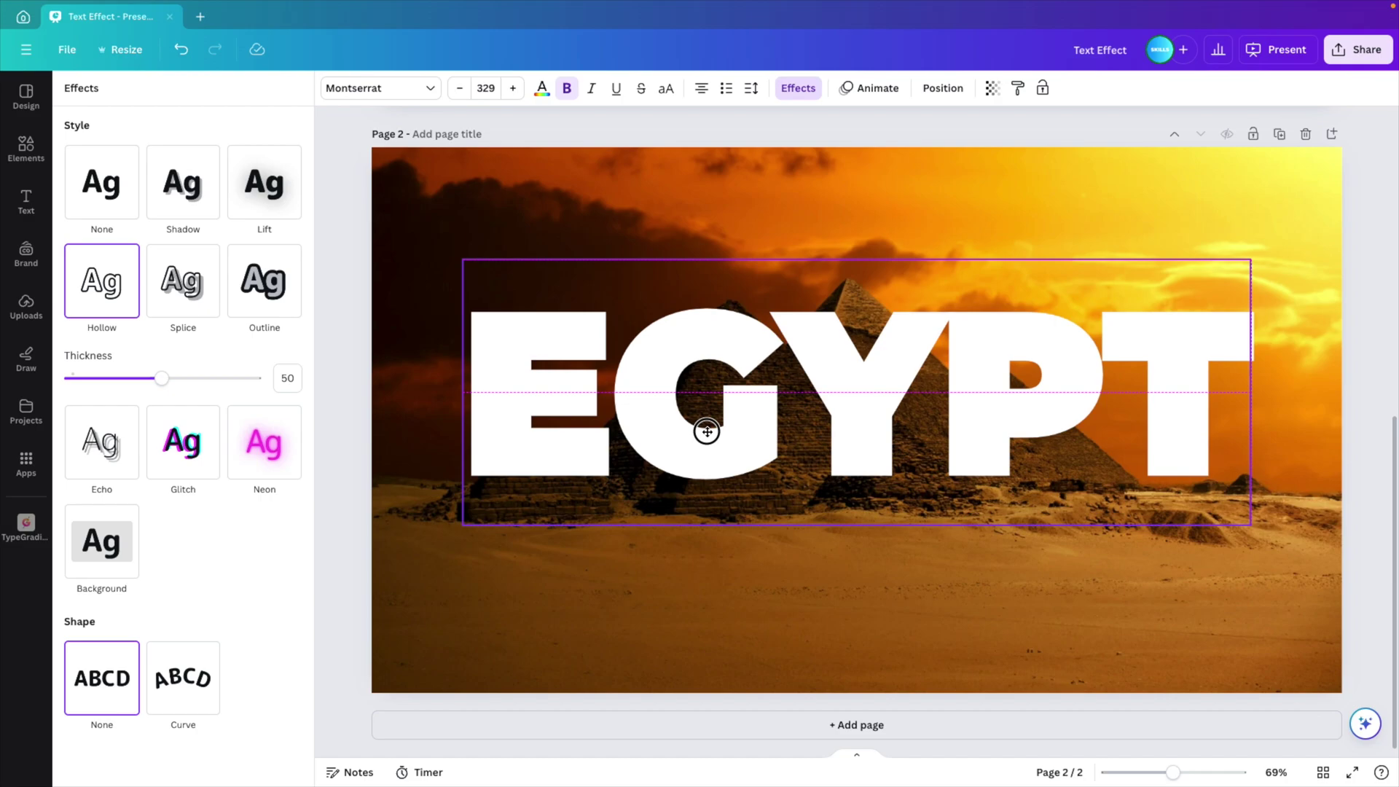
scroll(781, 494, "up", 8)
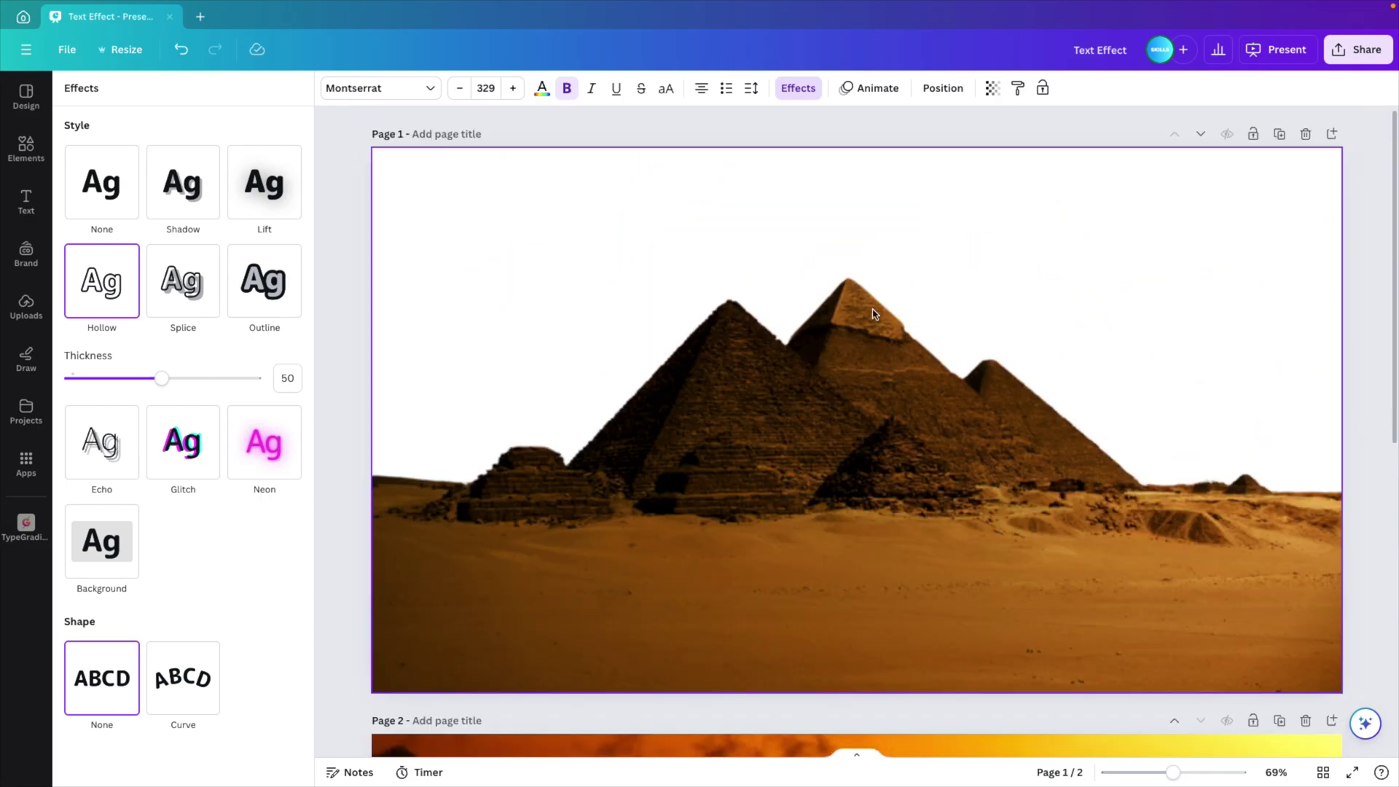
left_click(790, 349)
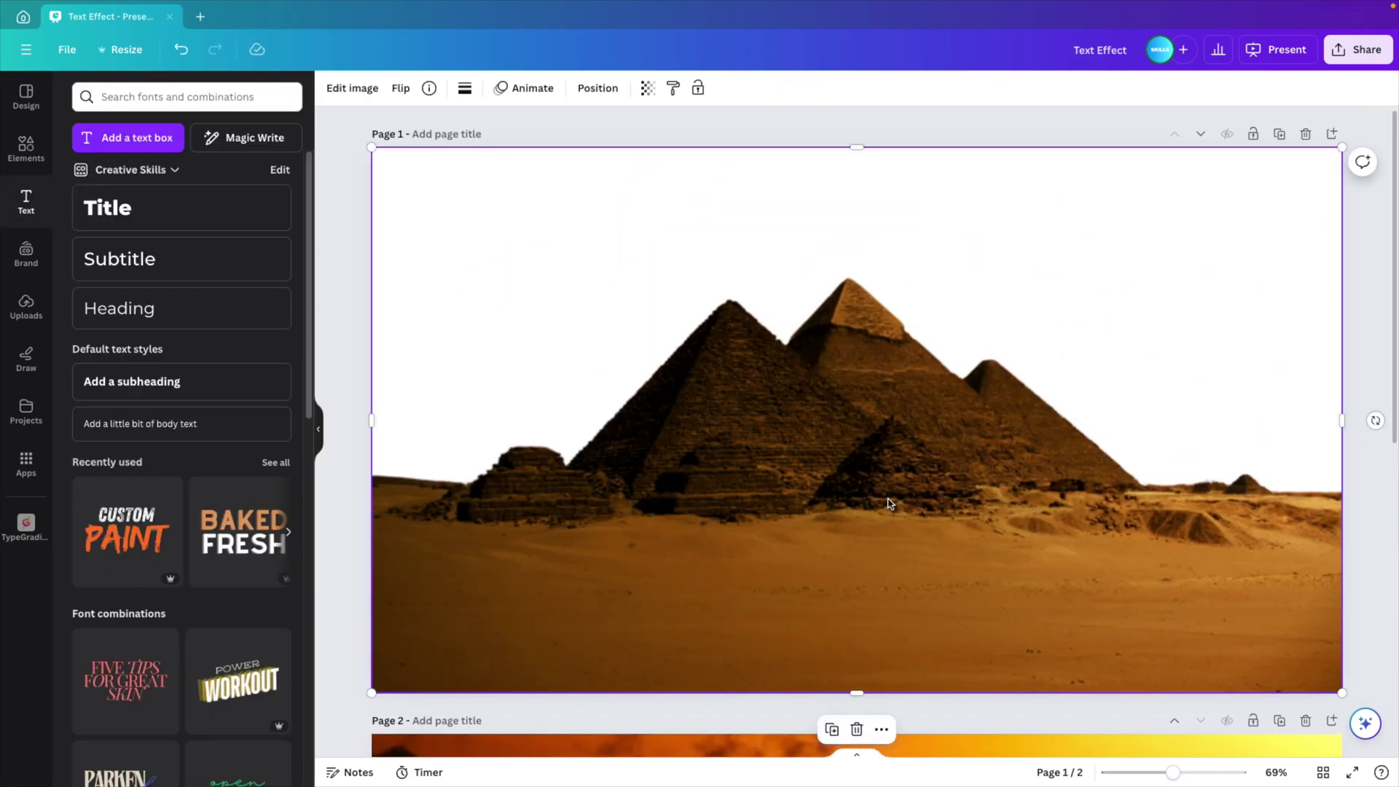
- Paste the background-removed pyramid cutout onto page 2, centred on the page
scroll(887, 503, "down", 8)
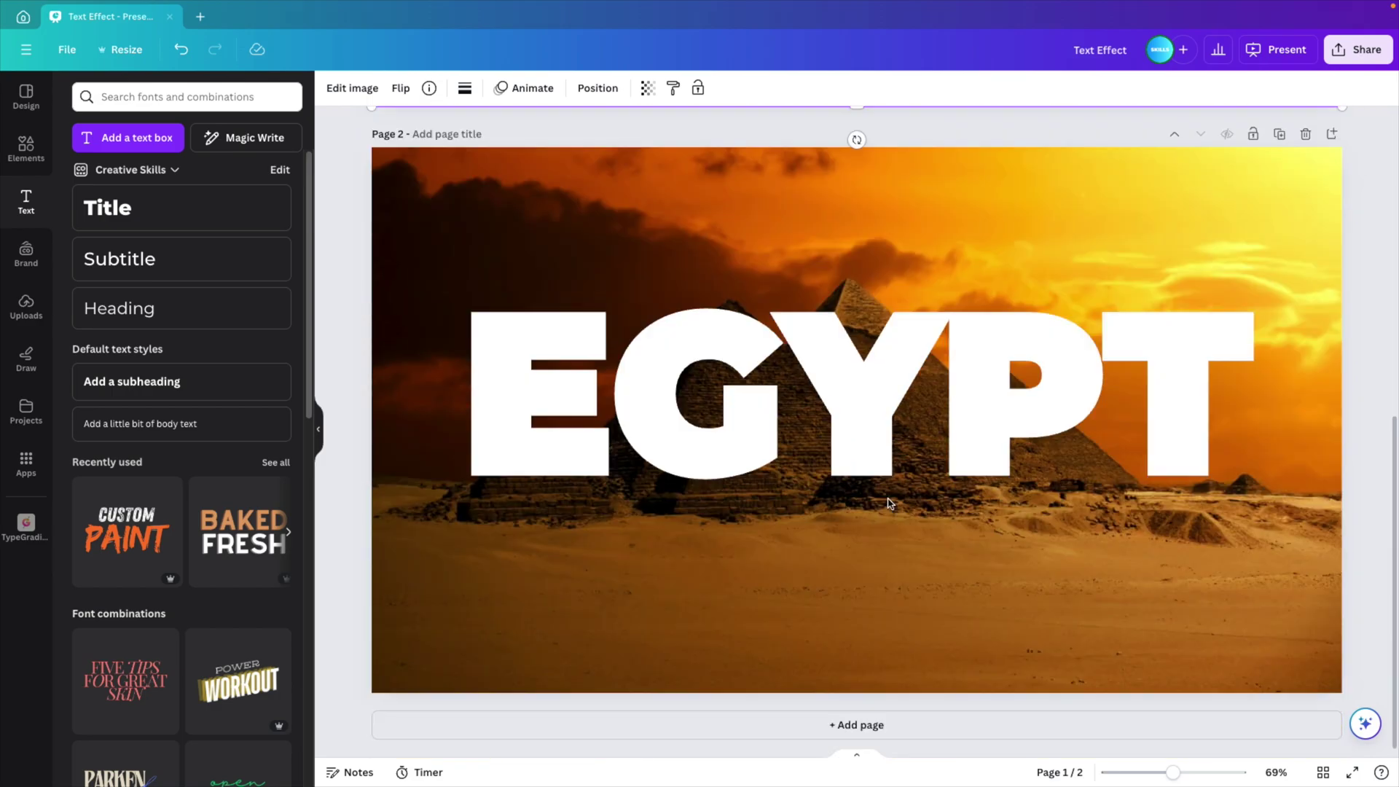
left_click(844, 612)
key("ctrl+v")
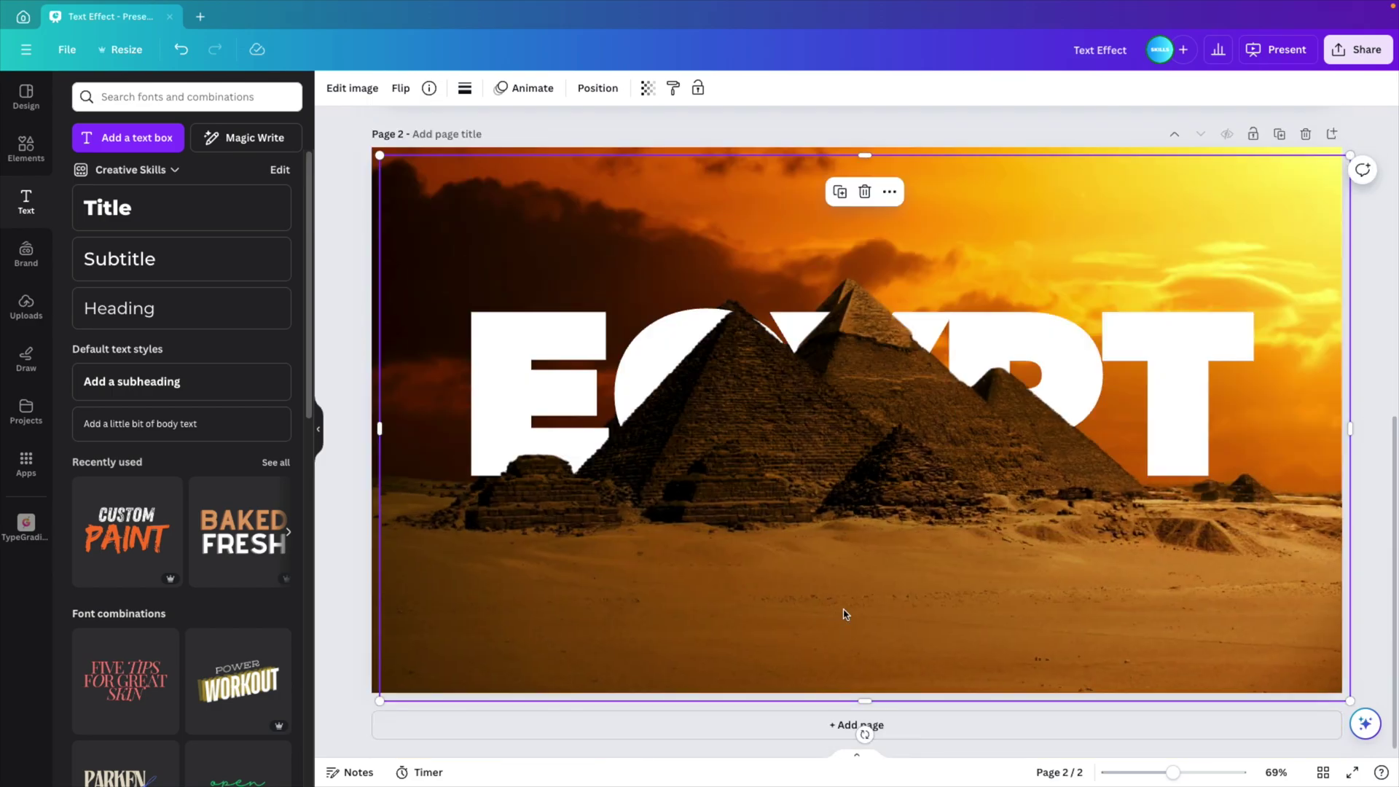
left_click_drag(865, 591, 860, 583)
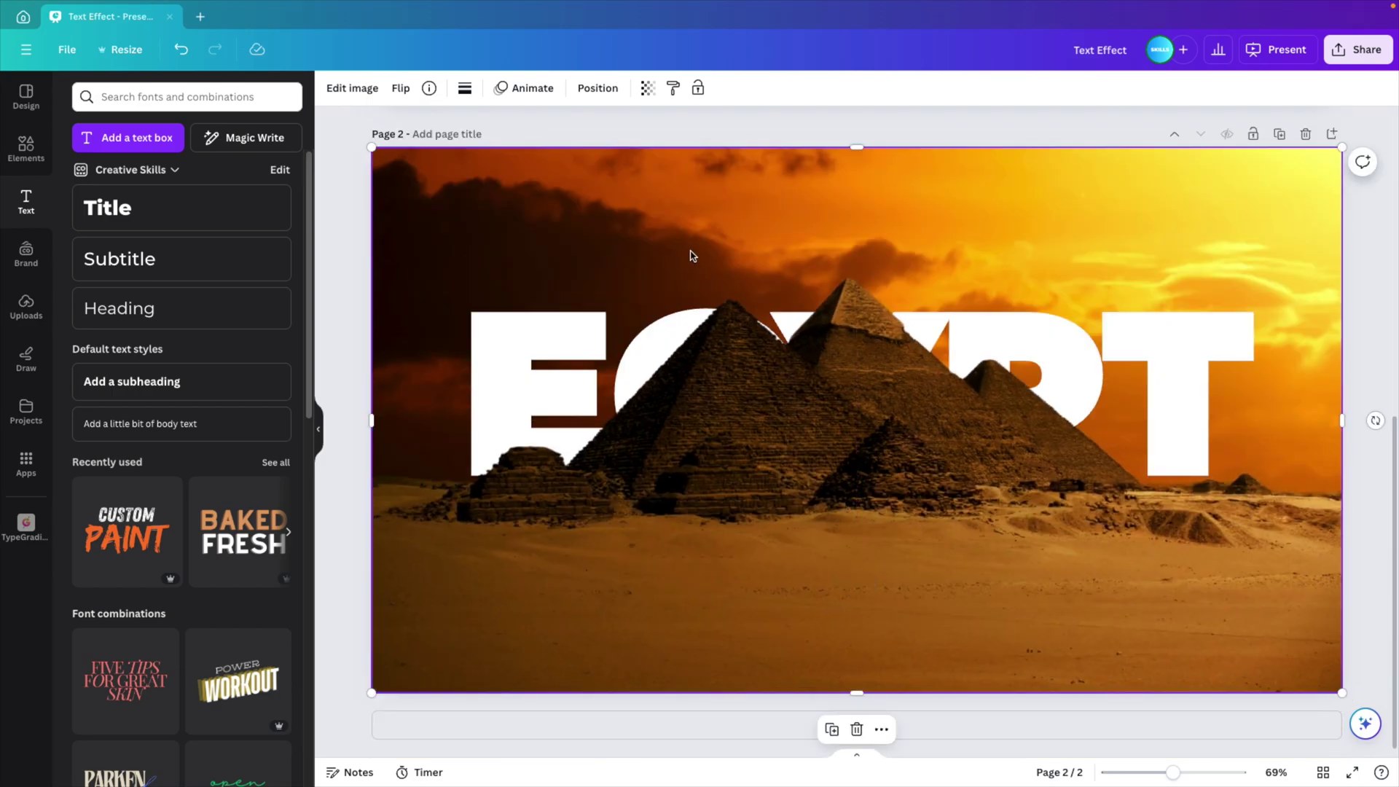
- In Layers, place the pyramid cutout below the outlined EGYPT layer
left_click(596, 88)
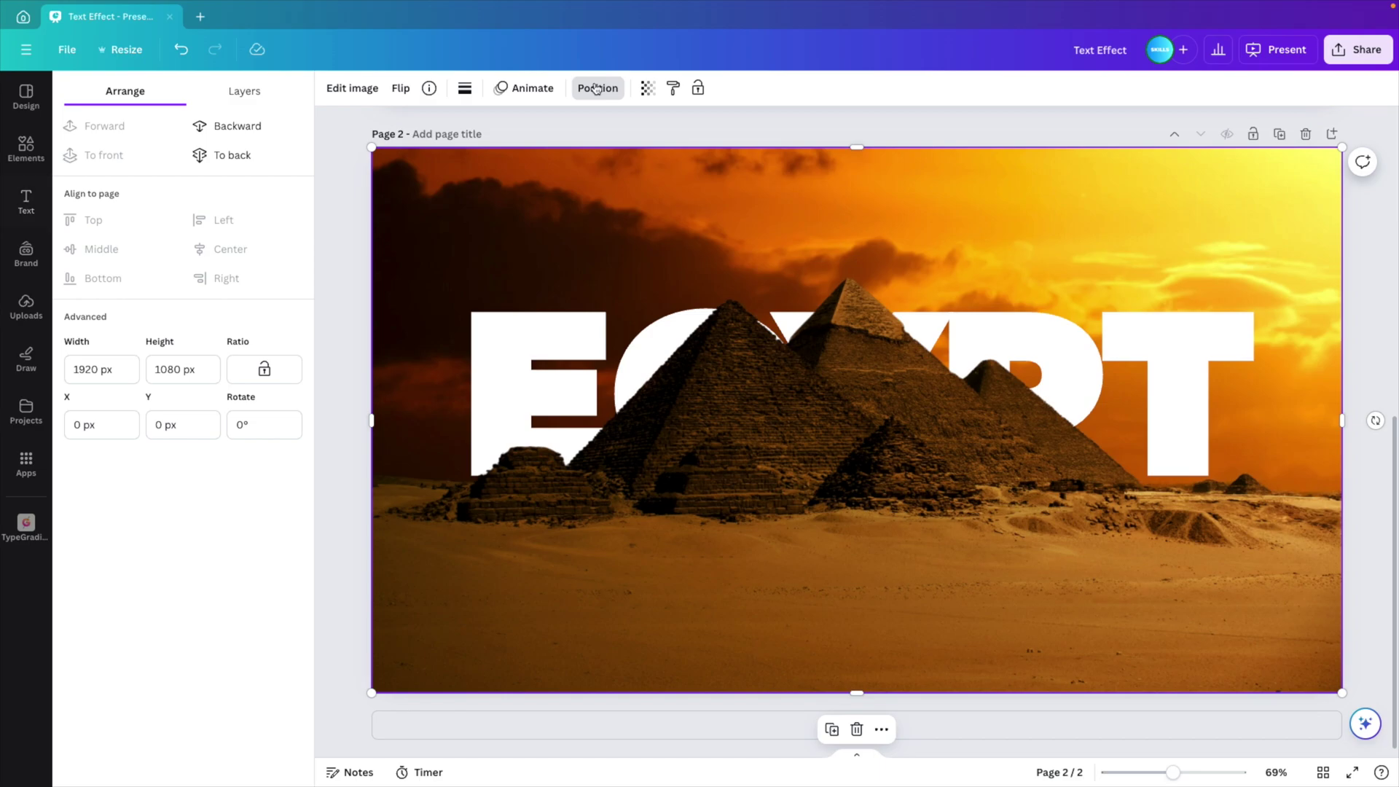
left_click(245, 91)
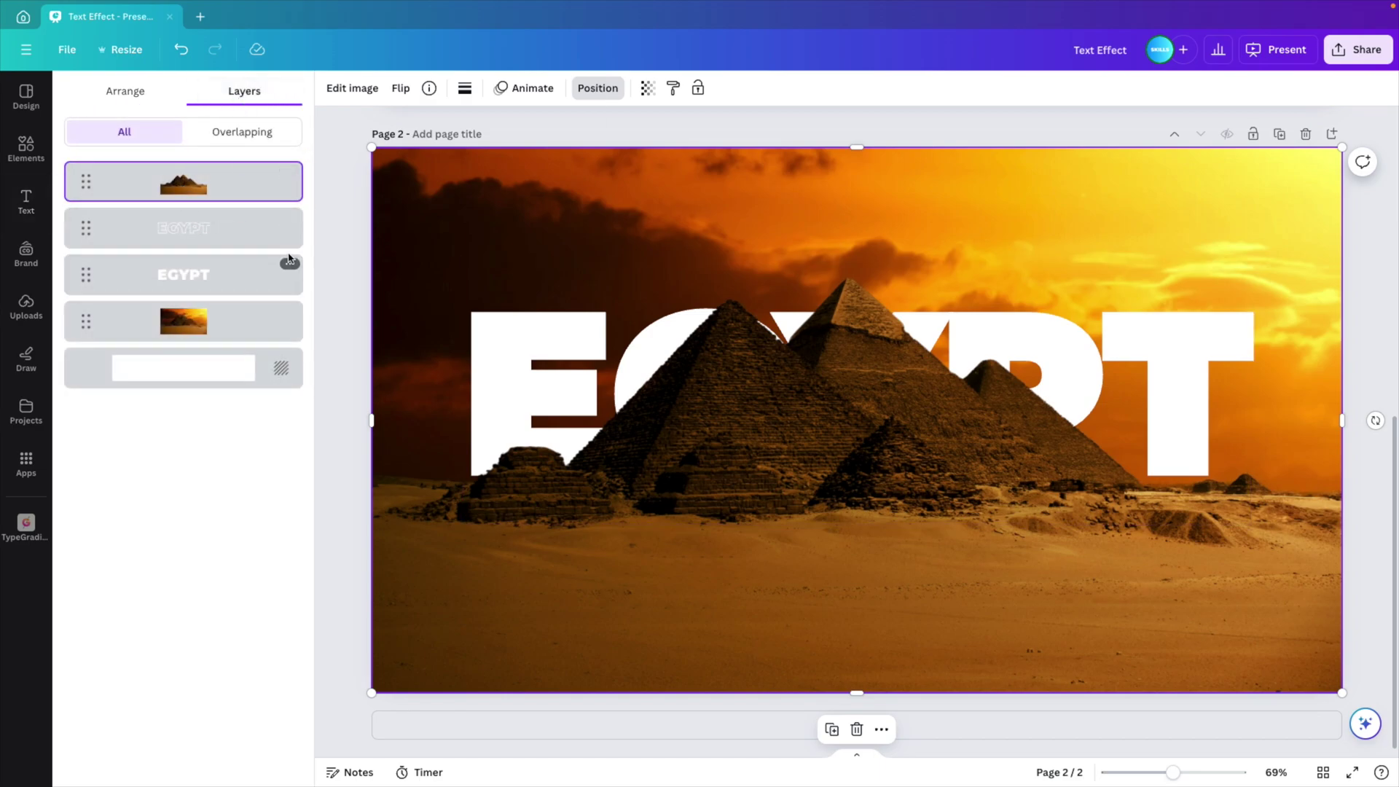
left_click_drag(229, 193, 226, 247)
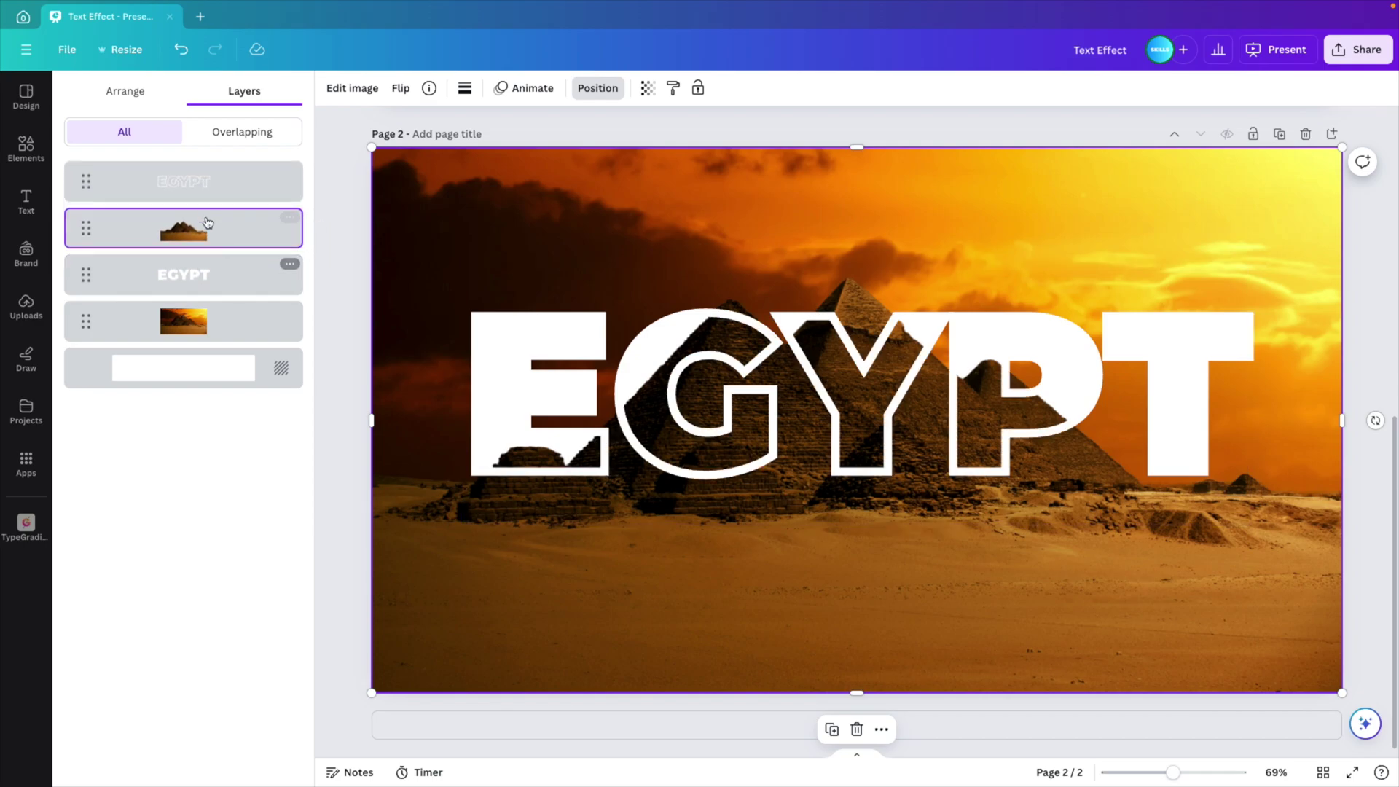
- Resize the solid and hollow EGYPT layers together to size 323, centred over the pyramids
left_click(207, 283)
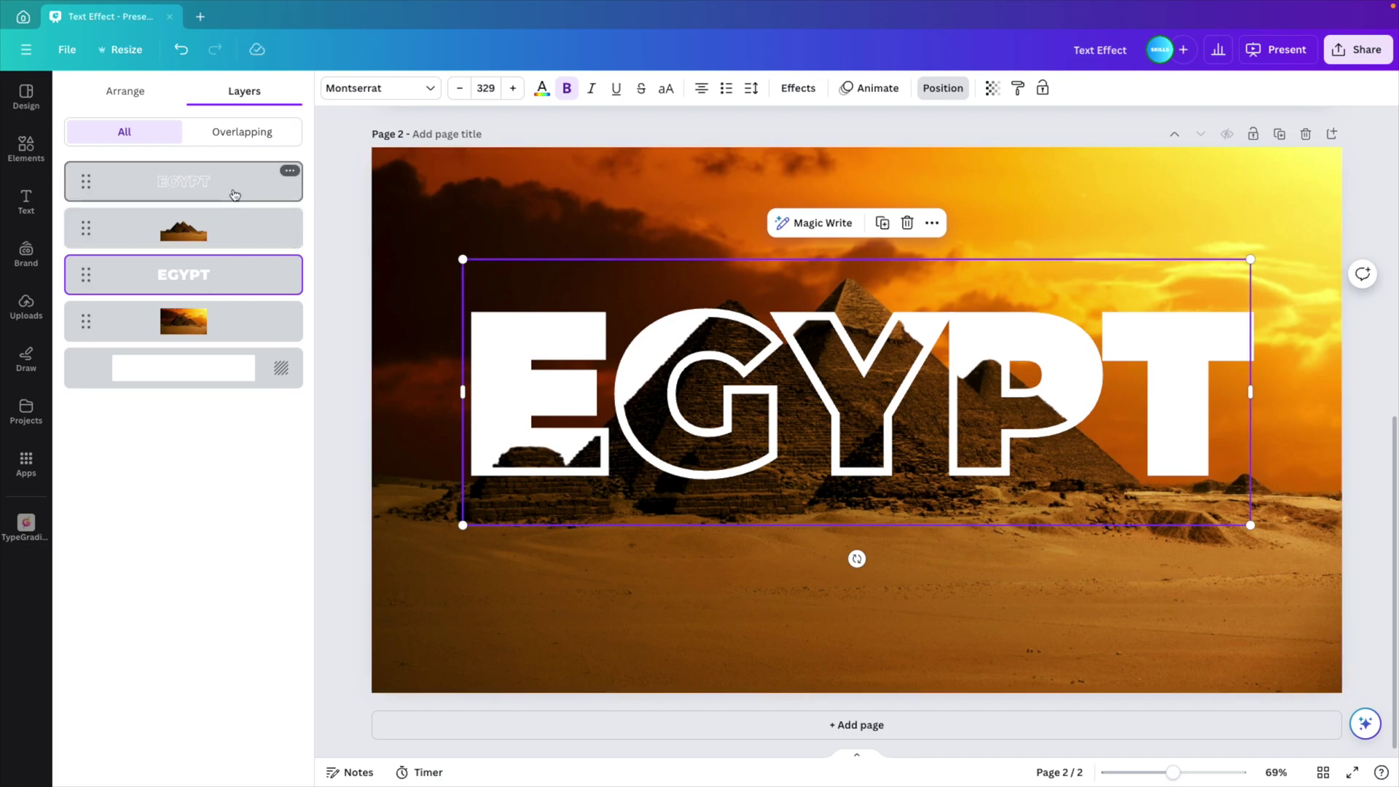
left_click(202, 183, "shift")
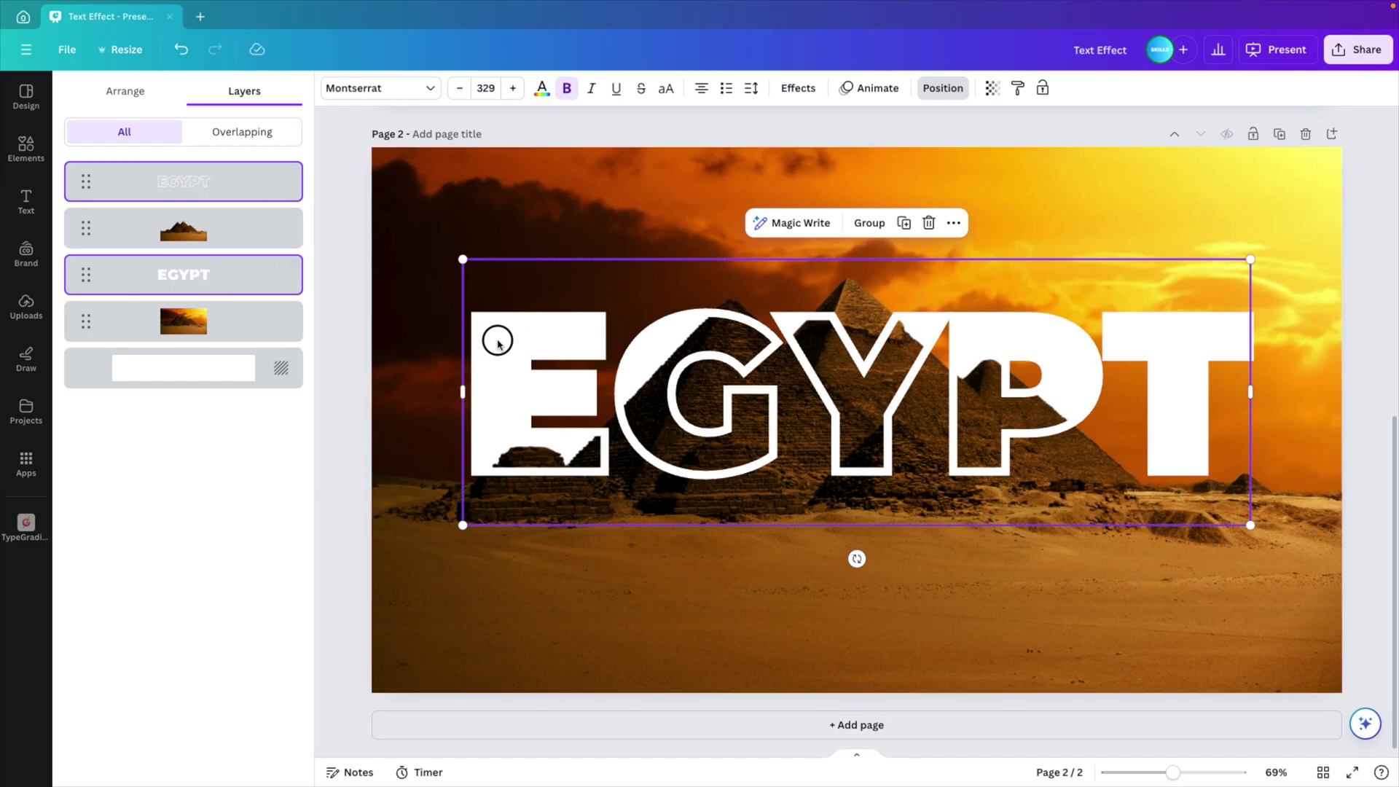
left_click_drag(482, 334, 499, 310)
left_click_drag(465, 232, 566, 297)
left_click_drag(615, 362, 530, 353)
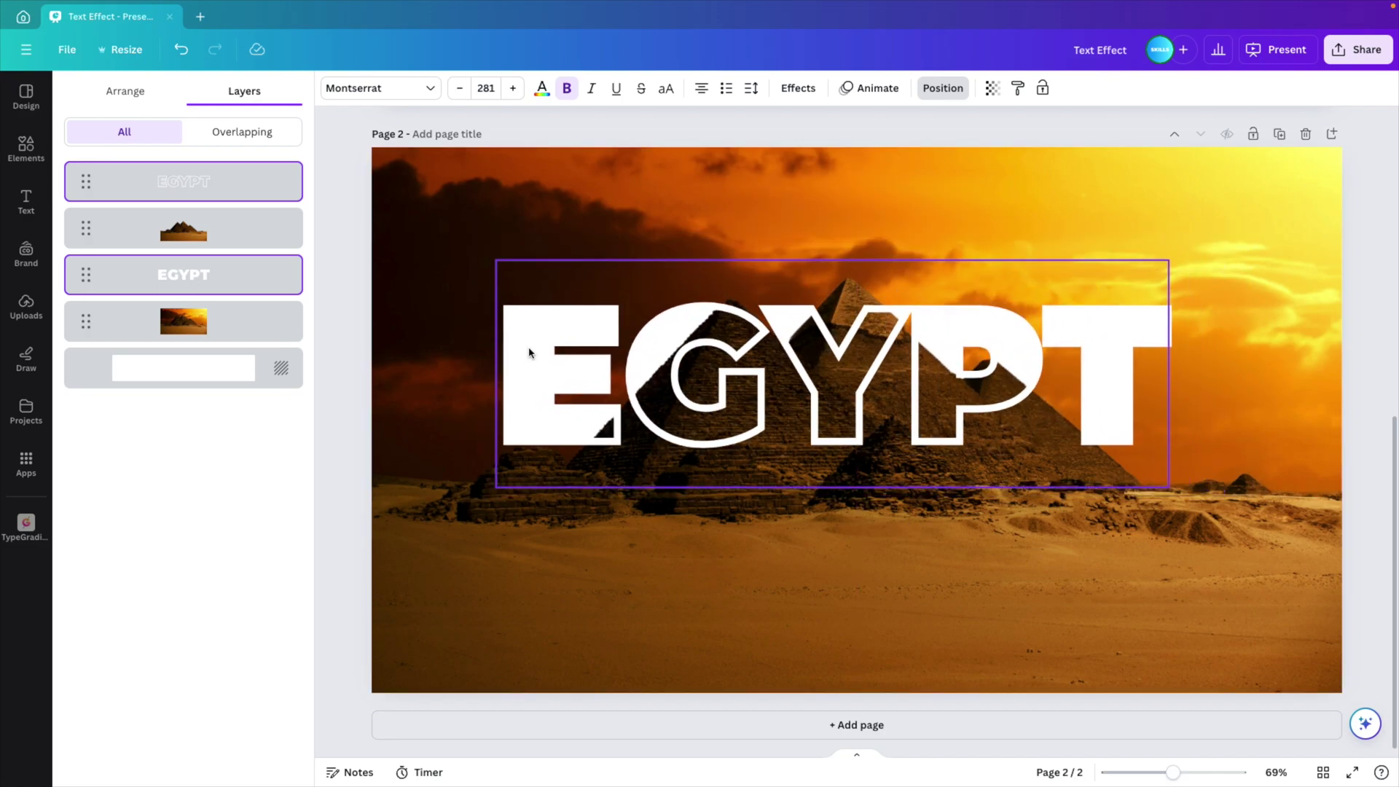
left_click_drag(1169, 261, 1216, 241)
left_click_drag(1115, 331, 1134, 353)
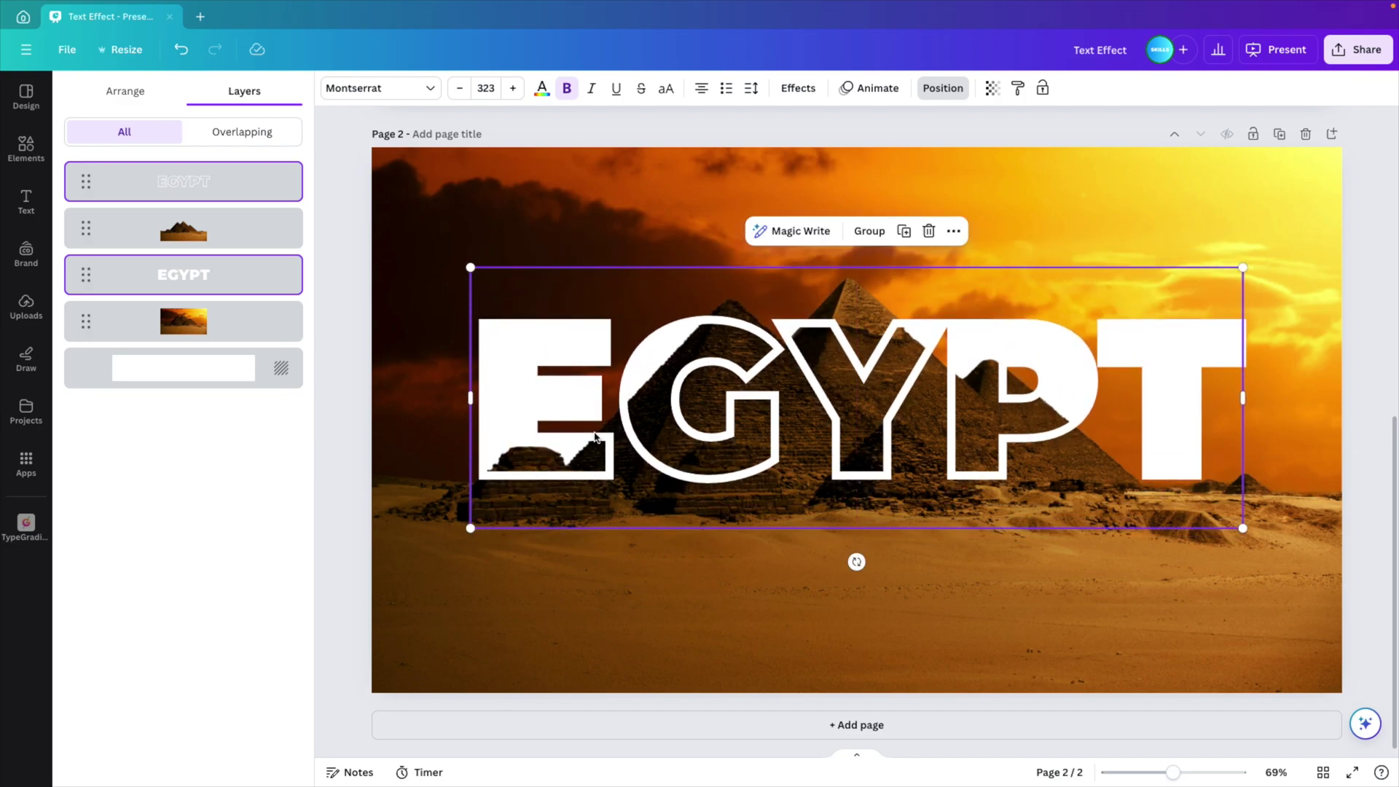
left_click_drag(1001, 381, 1002, 342)
left_click(1353, 470)
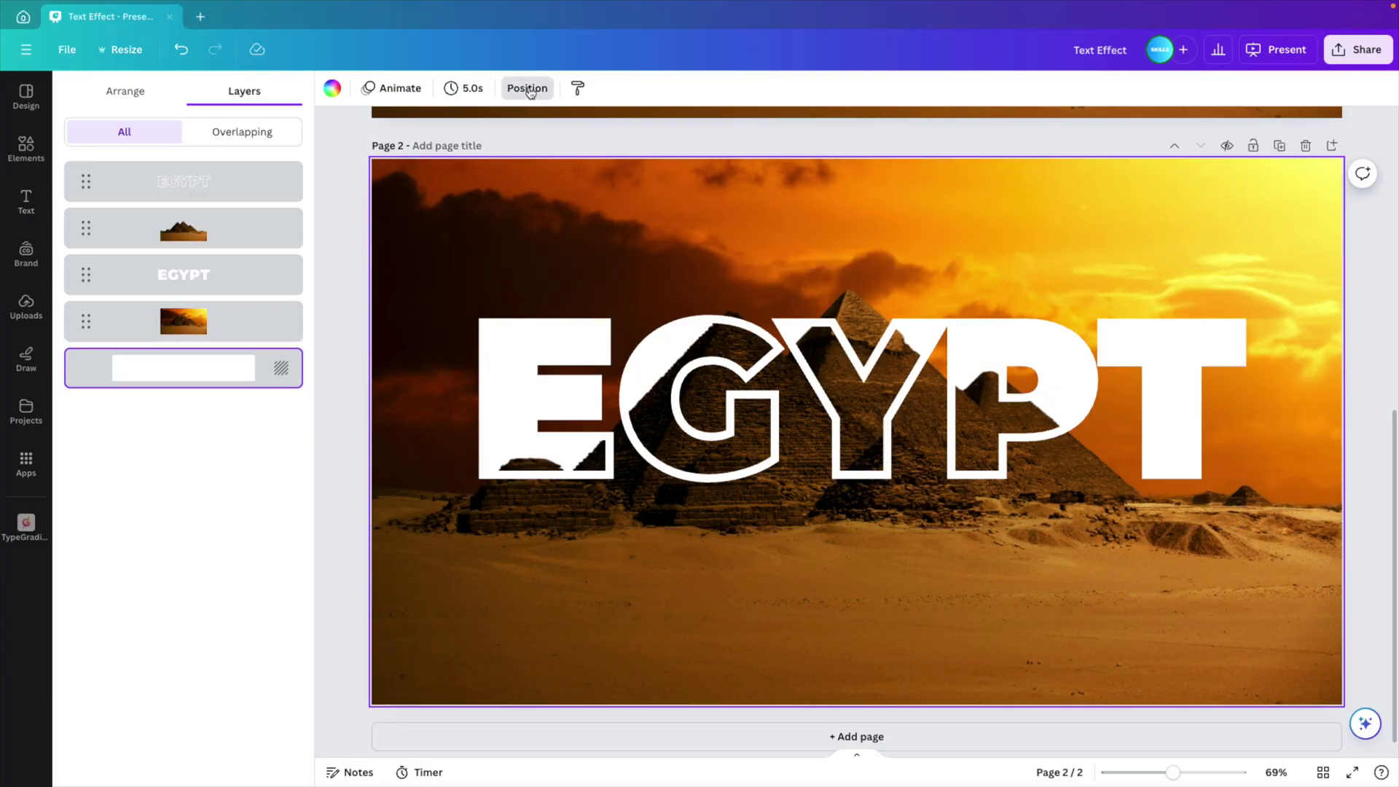
left_click(184, 277)
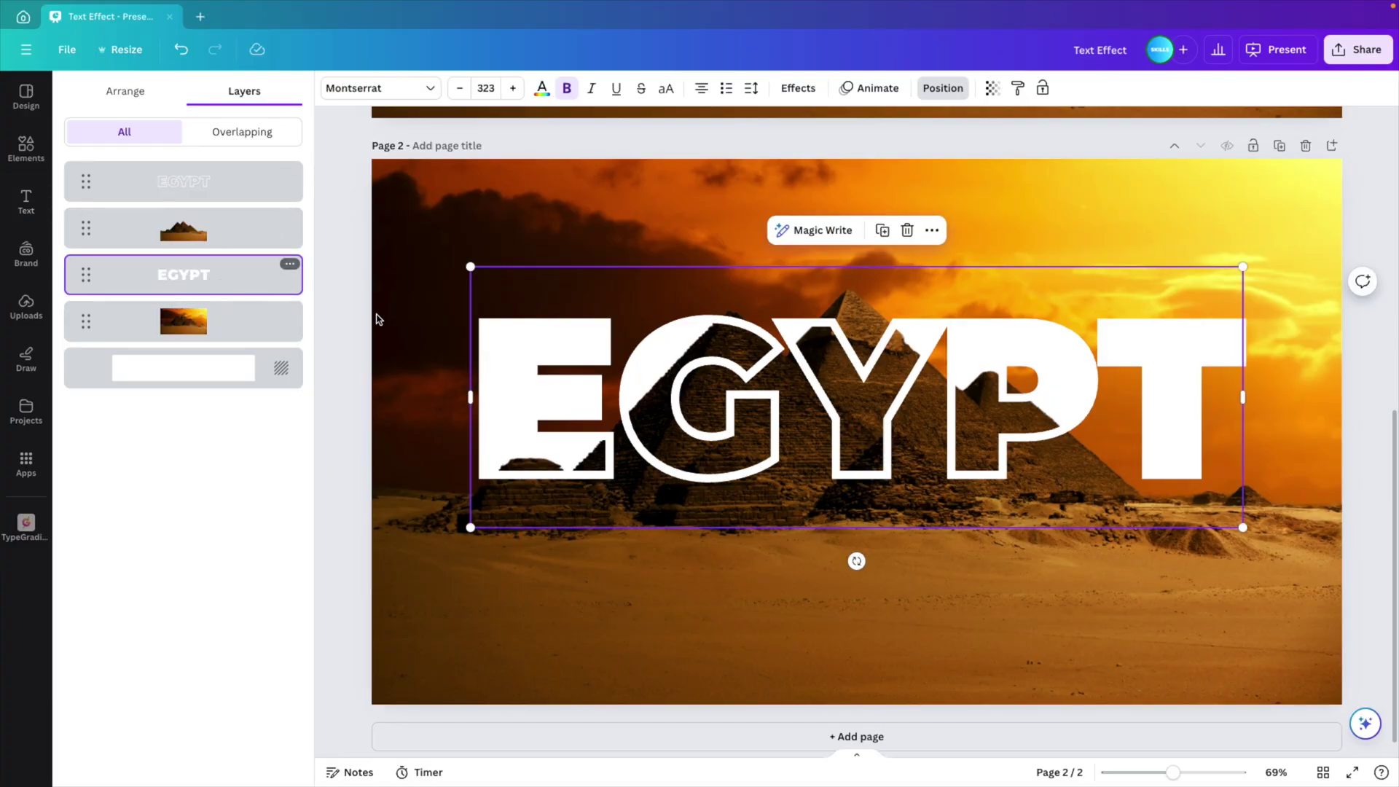
left_click(541, 89)
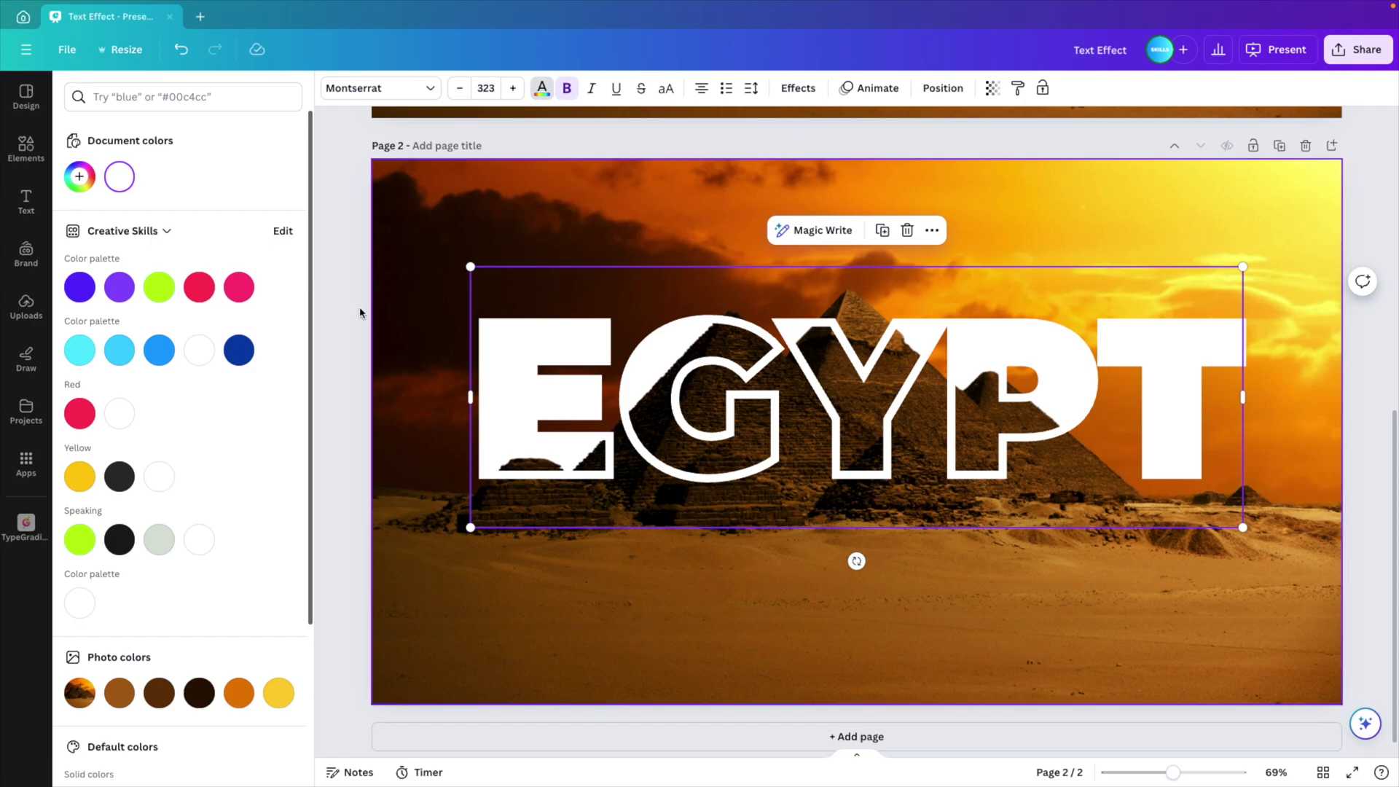
left_click(238, 692)
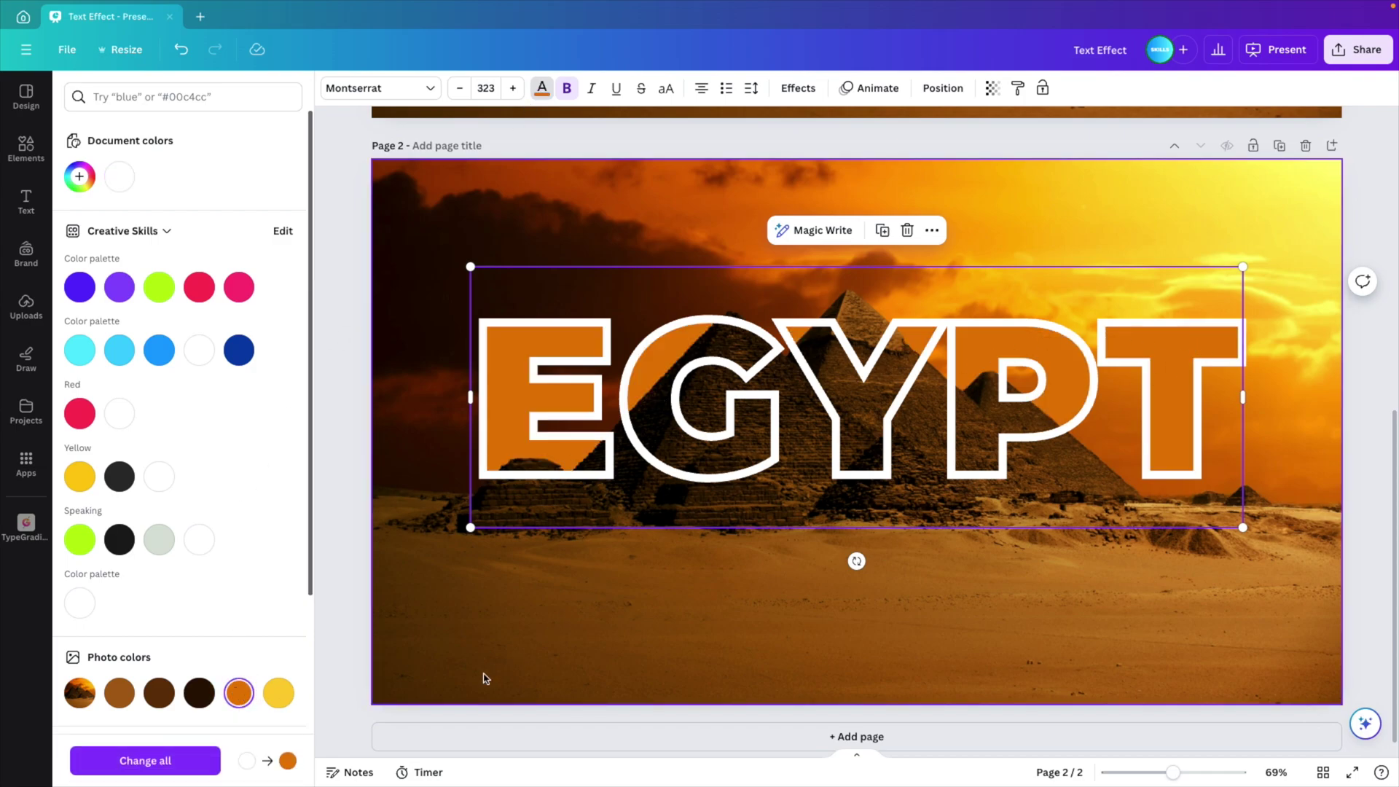
left_click(280, 692)
left_click(197, 696)
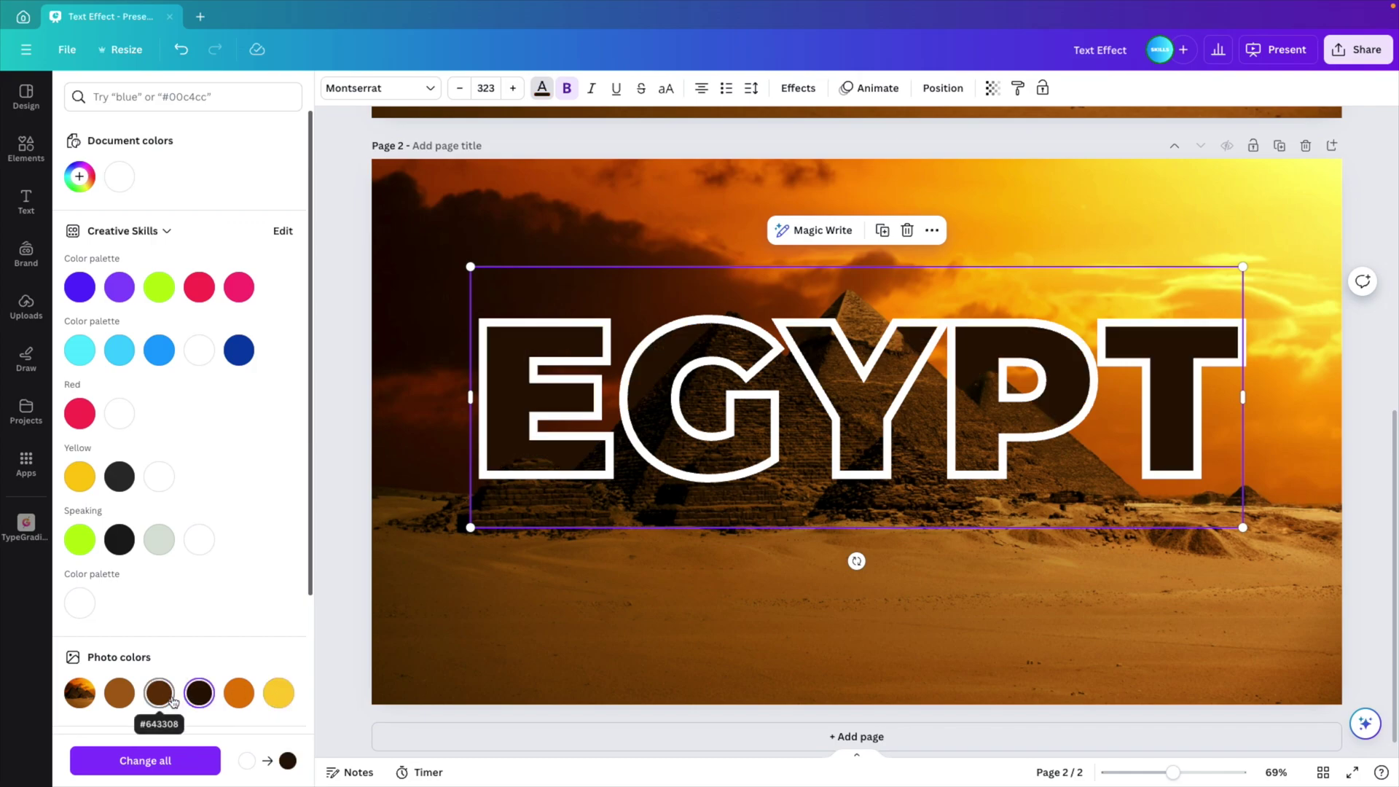
left_click(162, 695)
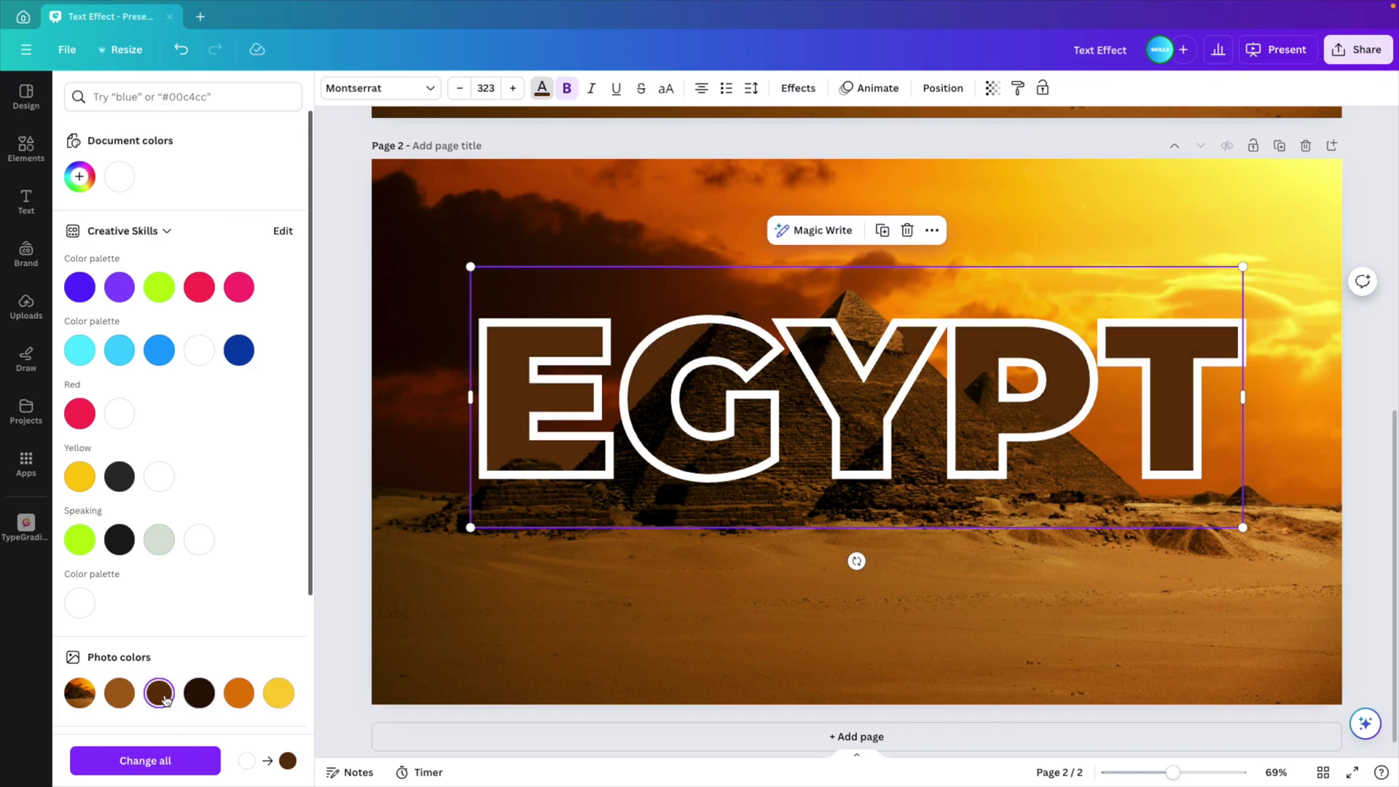
left_click(198, 695)
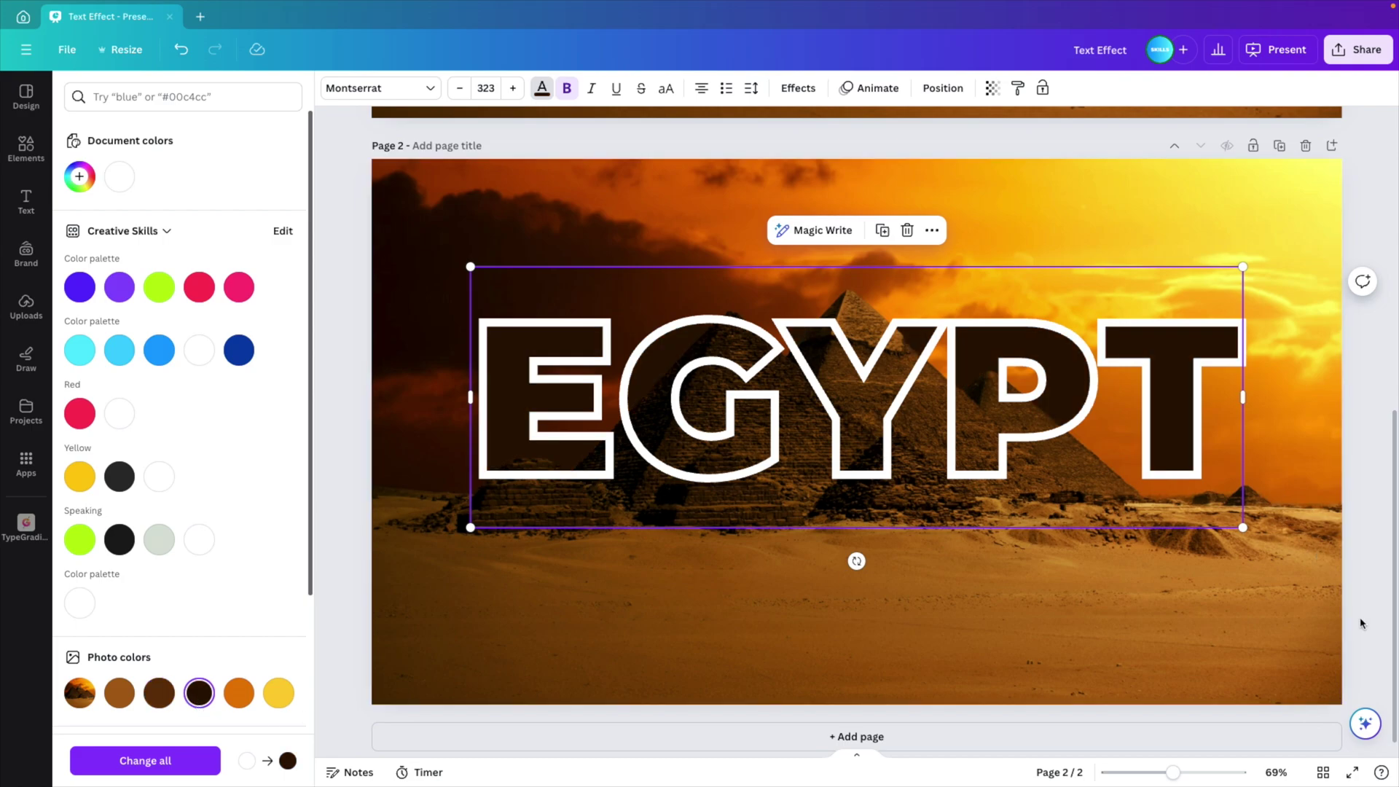
left_click(1351, 772)
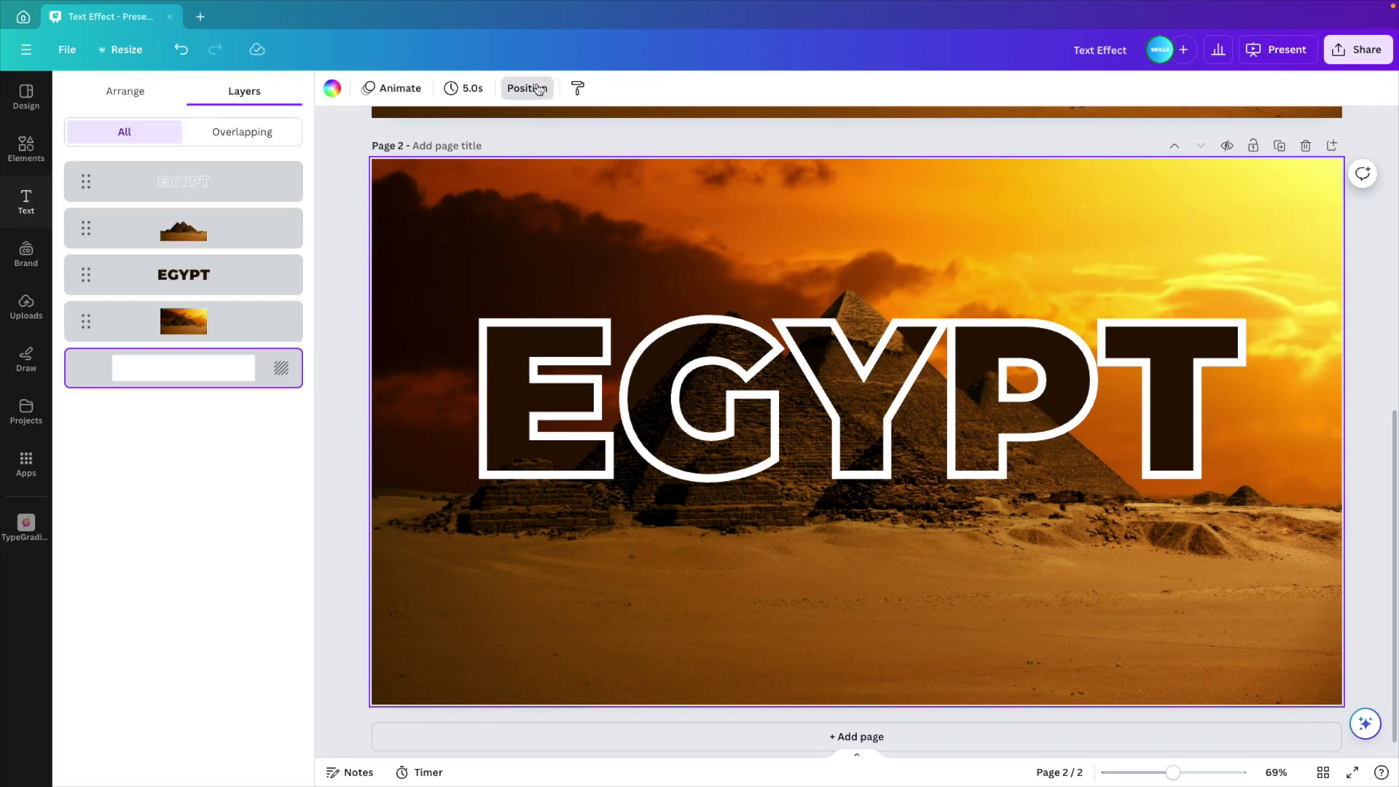
left_click(193, 182)
left_click(192, 283, "shift")
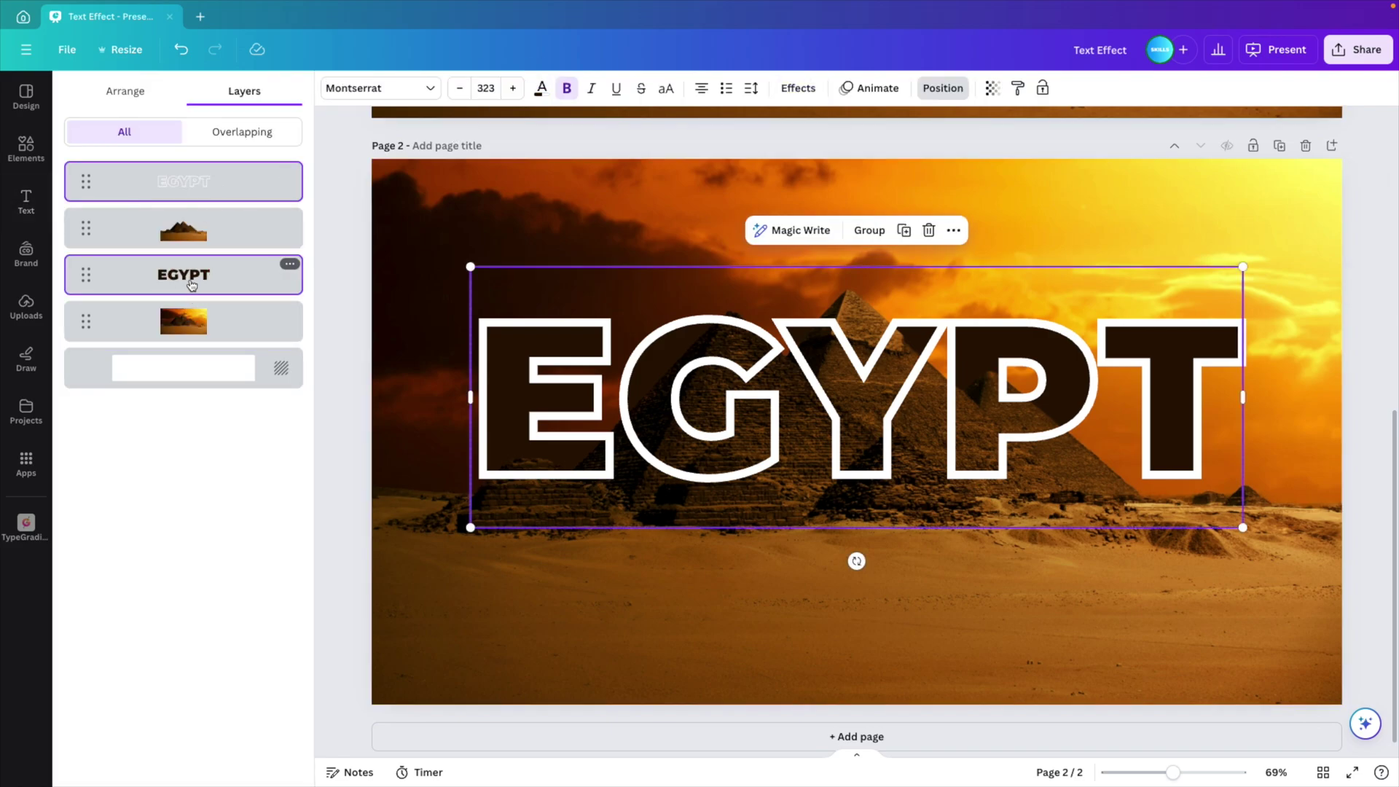
left_click(182, 182, "shift")
left_click(542, 87)
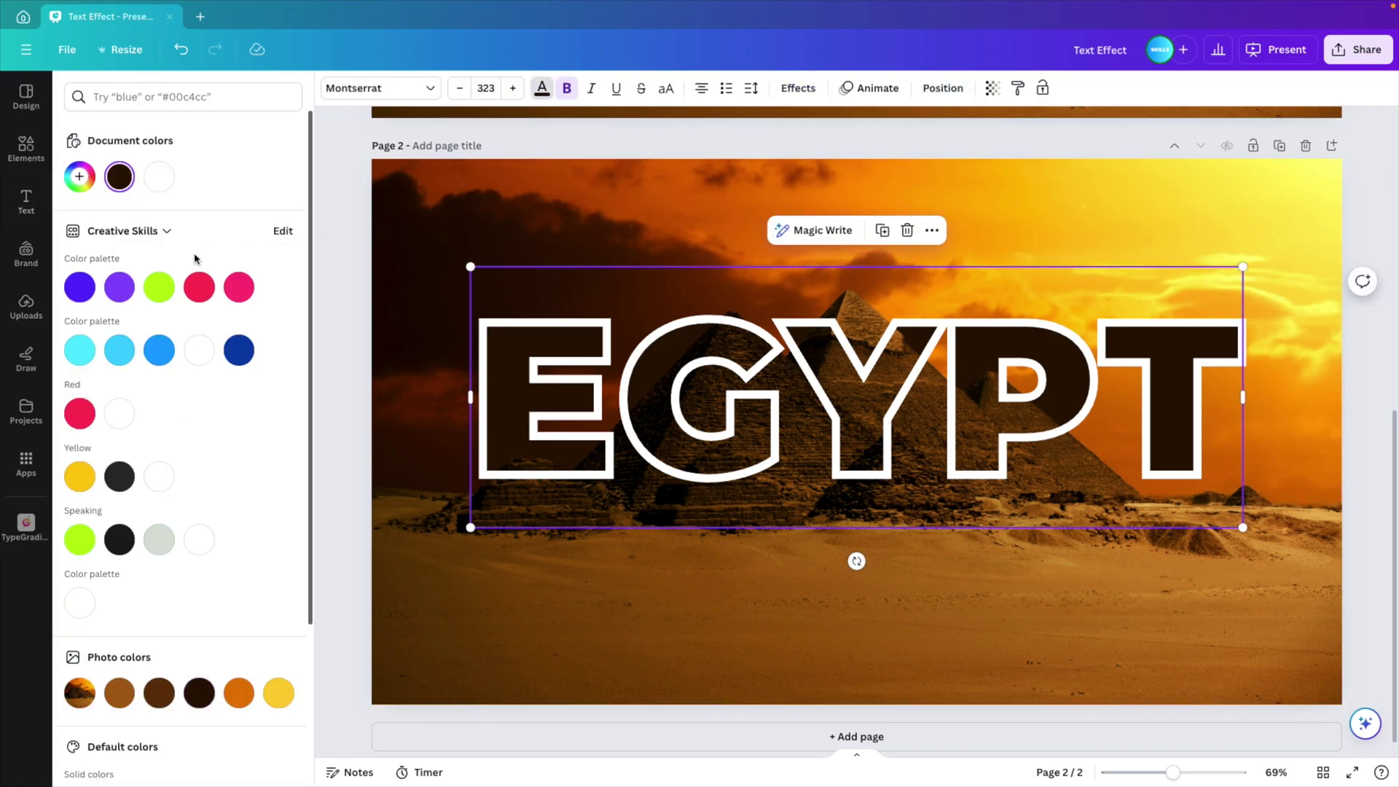
left_click(172, 175)
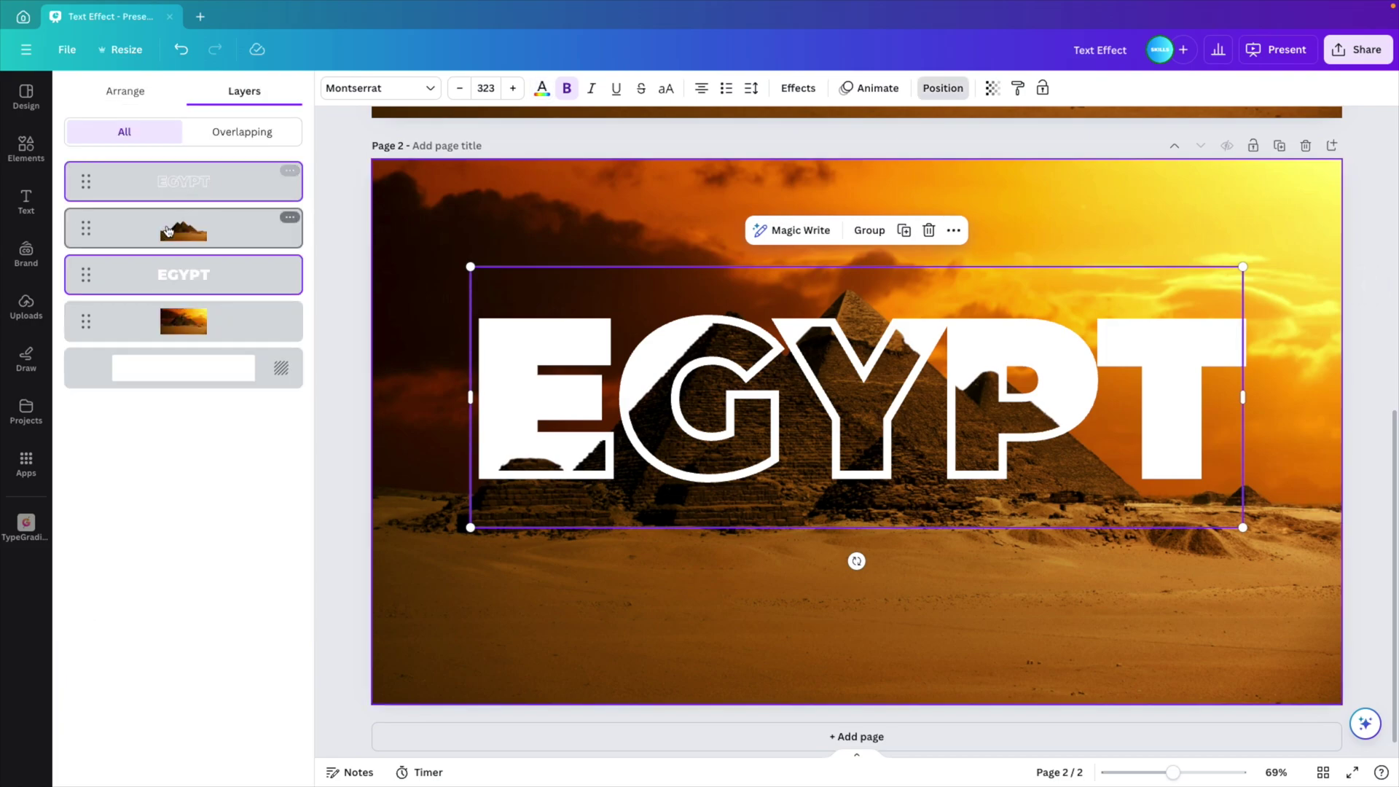
- Apply the Skate animation from the Writing text animations to EGYPT
left_click(878, 89)
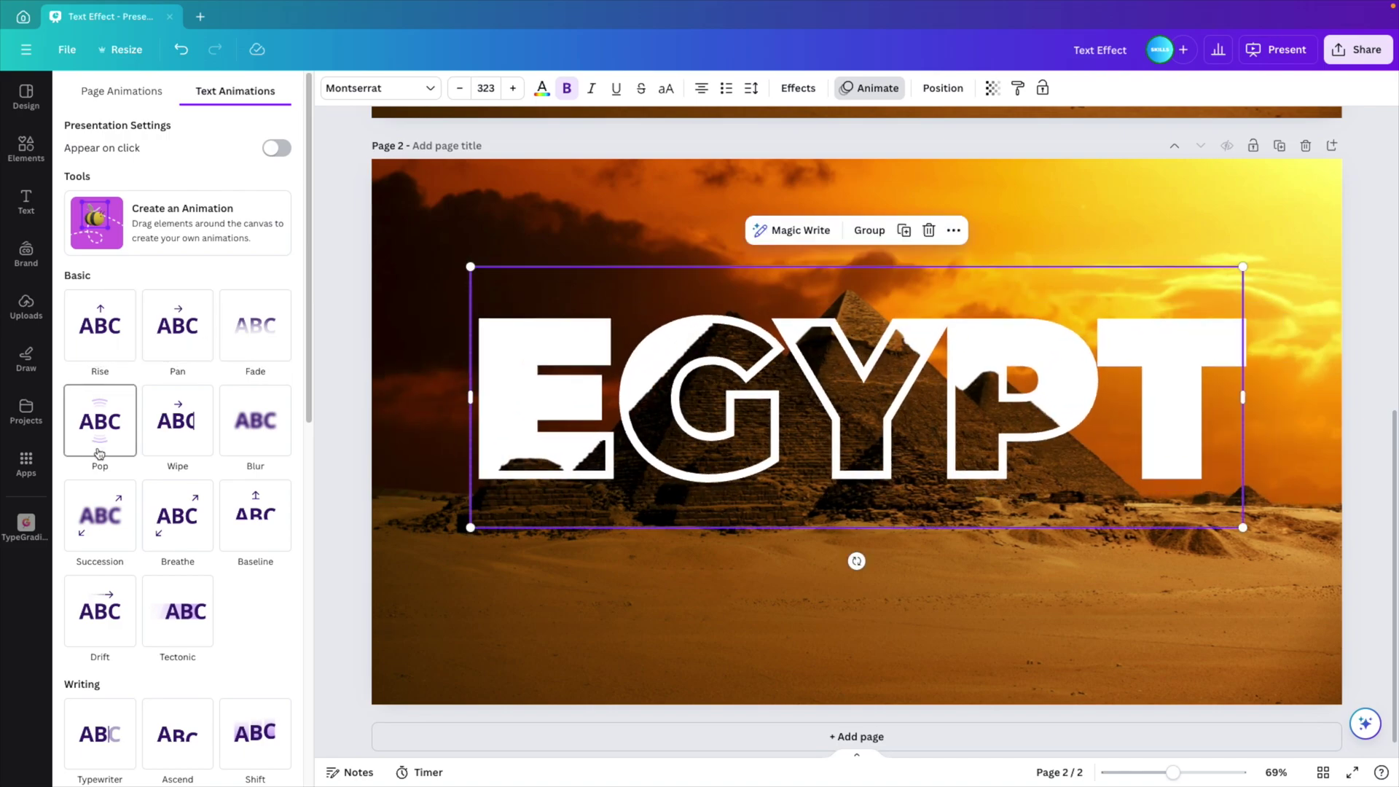
scroll(177, 553, "down", 5)
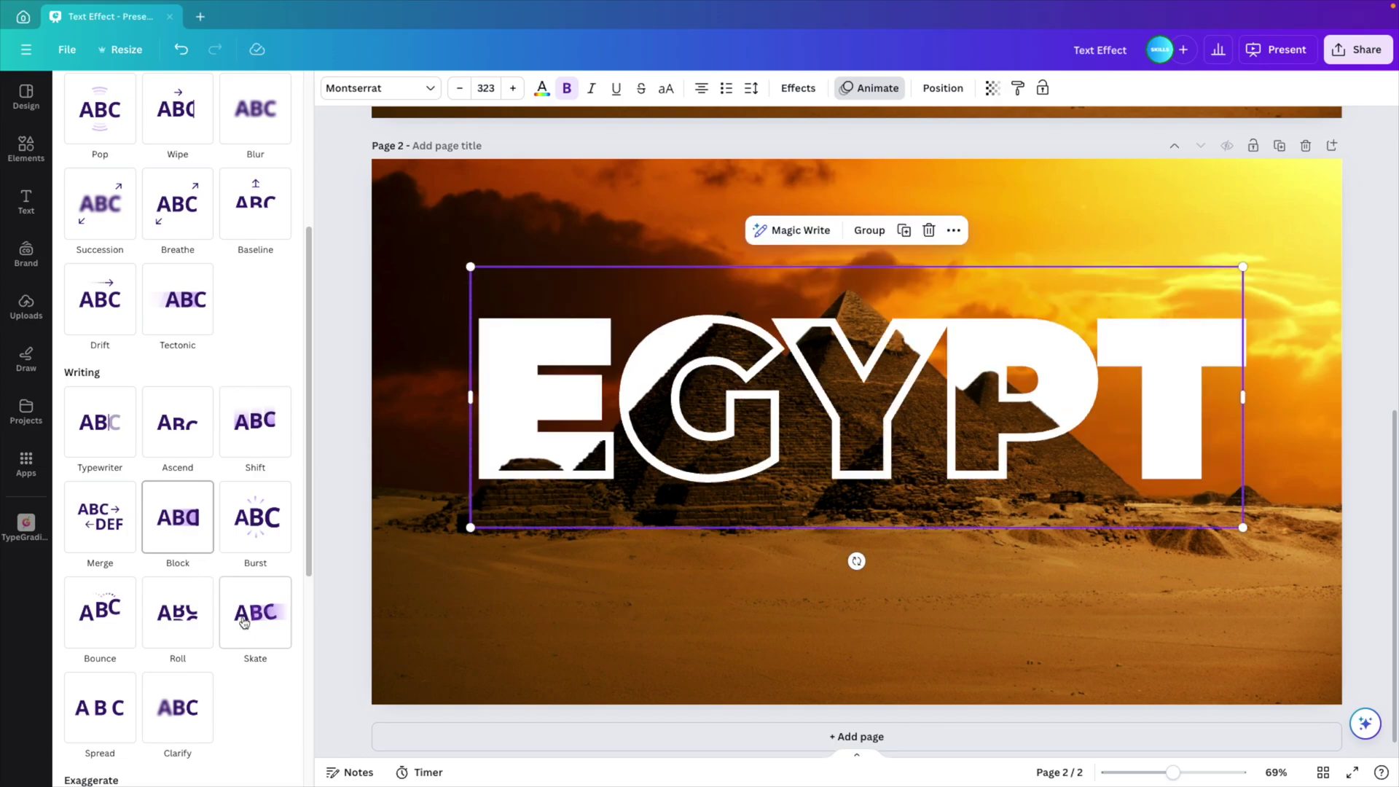
left_click(252, 636)
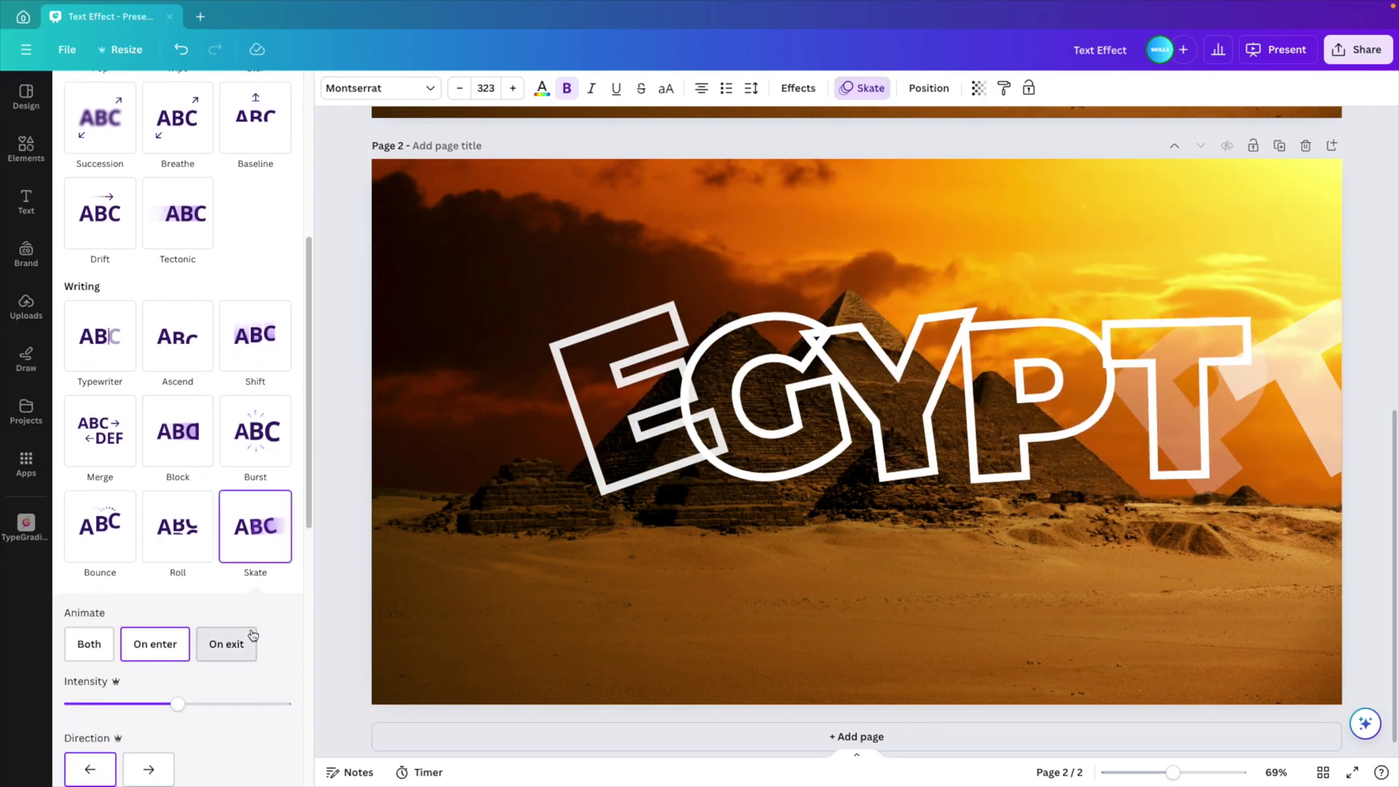